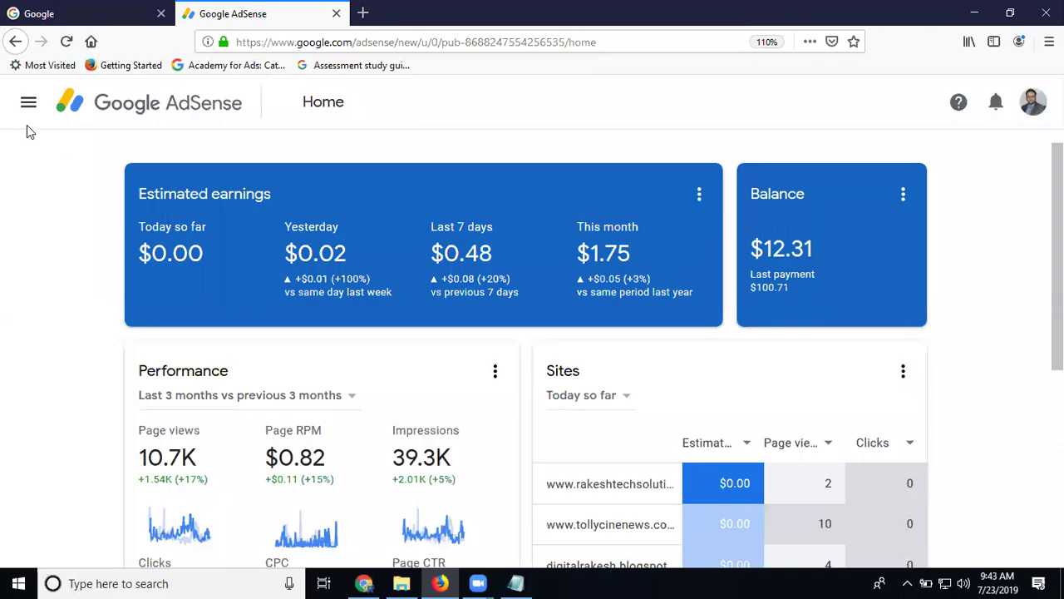
Go to the Ad units page under Ads in the AdSense navigation menu
{"action": "left_click", "coordinate": [26, 106]}
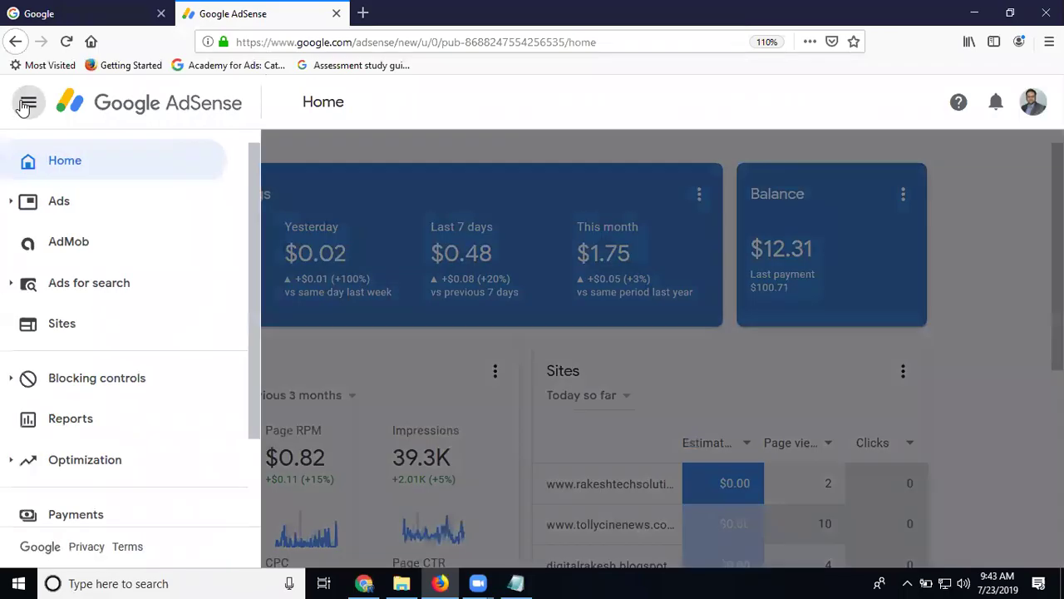
{"action": "left_click", "coordinate": [86, 211]}
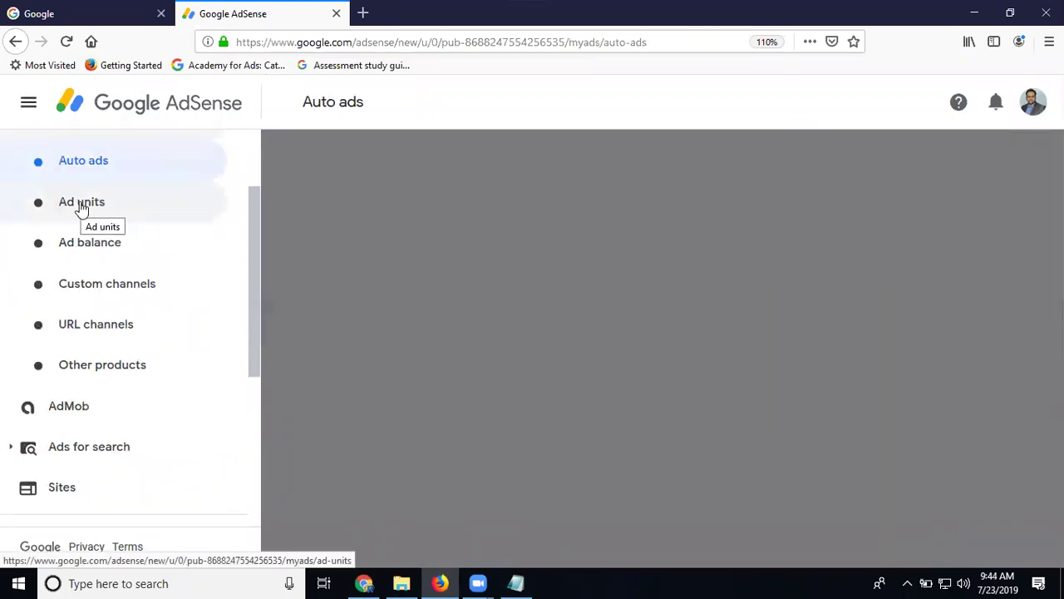
{"action": "left_click", "coordinate": [82, 210]}
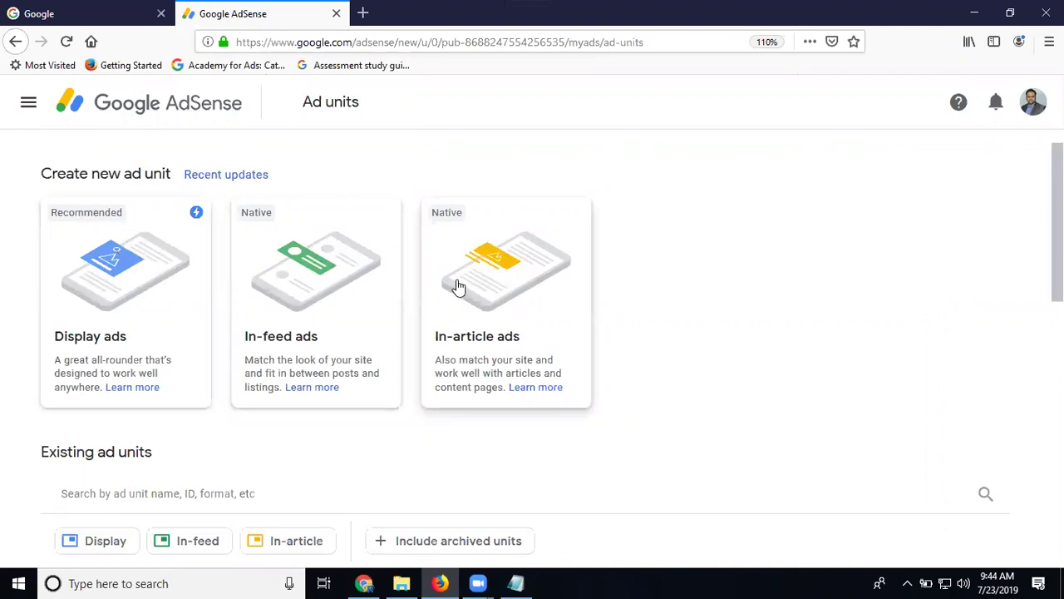
Scroll through the live ads on southreelnews.com in Chrome, then minimize the browser
{"action": "left_click", "coordinate": [363, 583]}
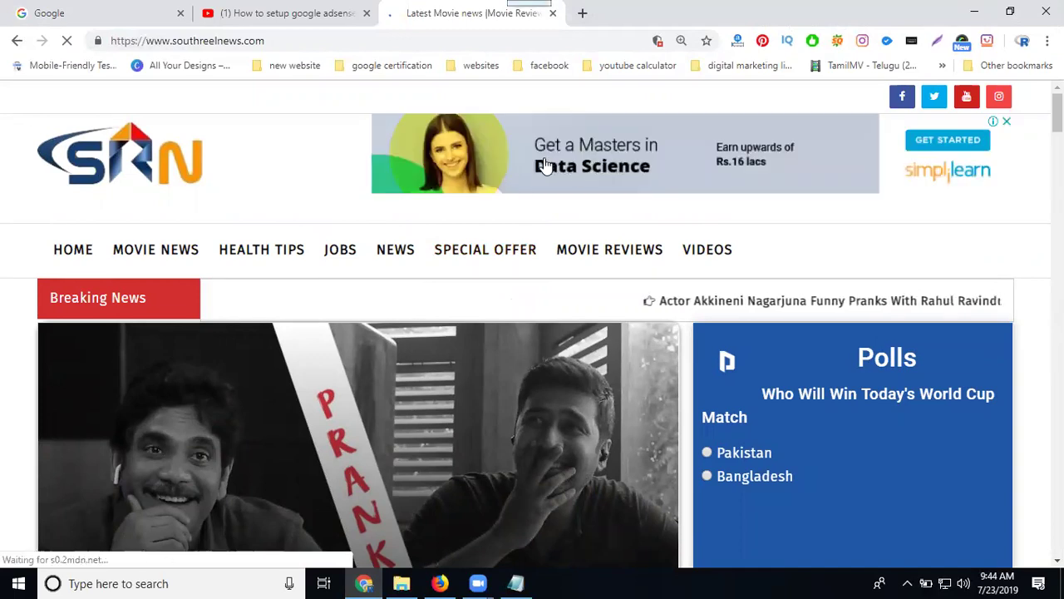
{"action": "scroll", "coordinate": [542, 164], "scroll_direction": "down", "scroll_amount": 5}
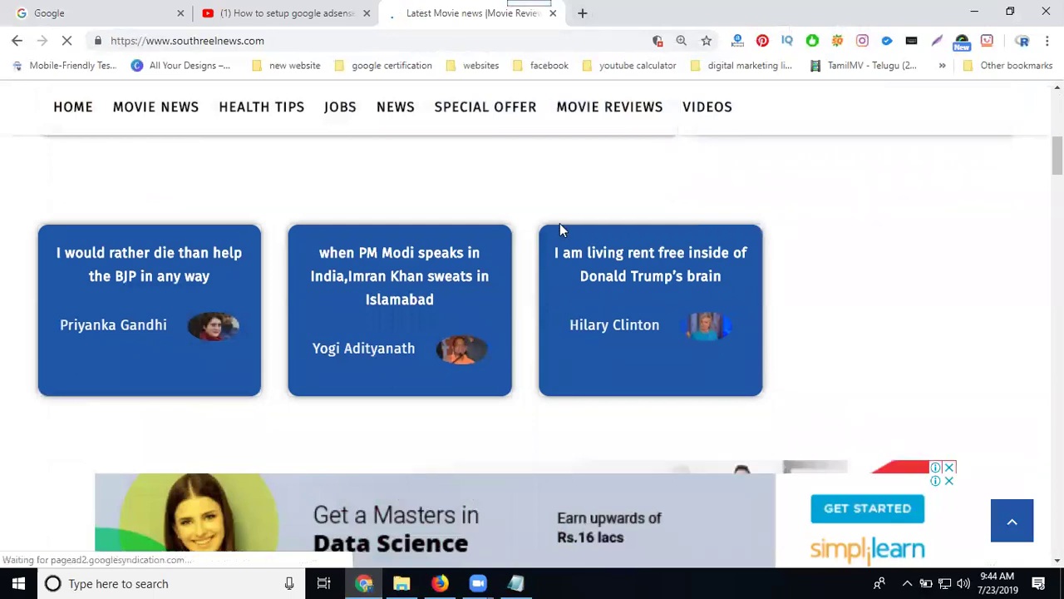
{"action": "scroll", "coordinate": [641, 261], "scroll_direction": "down", "scroll_amount": 4}
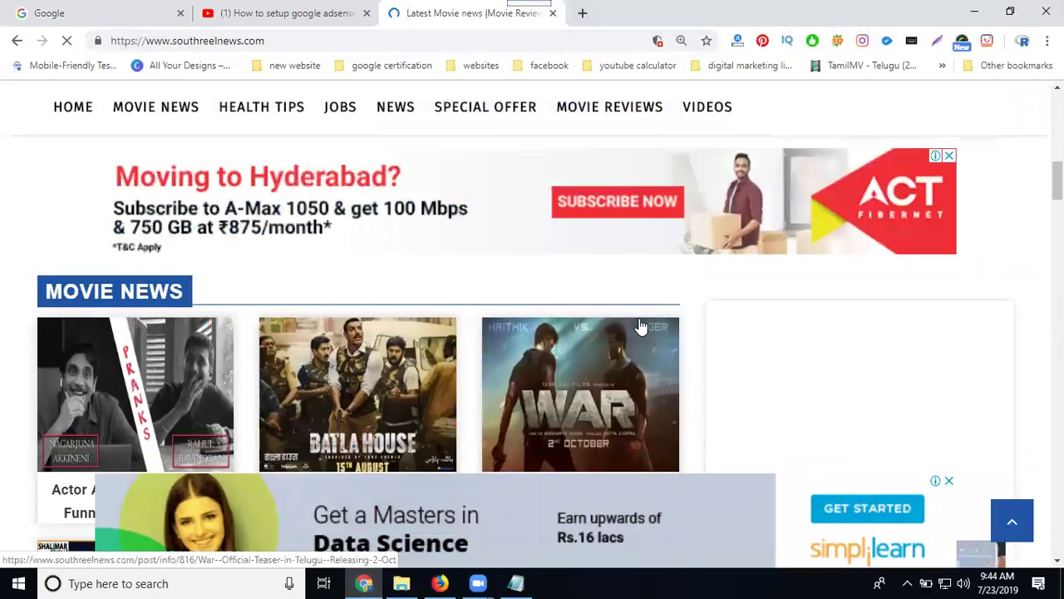
{"action": "scroll", "coordinate": [513, 222], "scroll_direction": "down", "scroll_amount": 3}
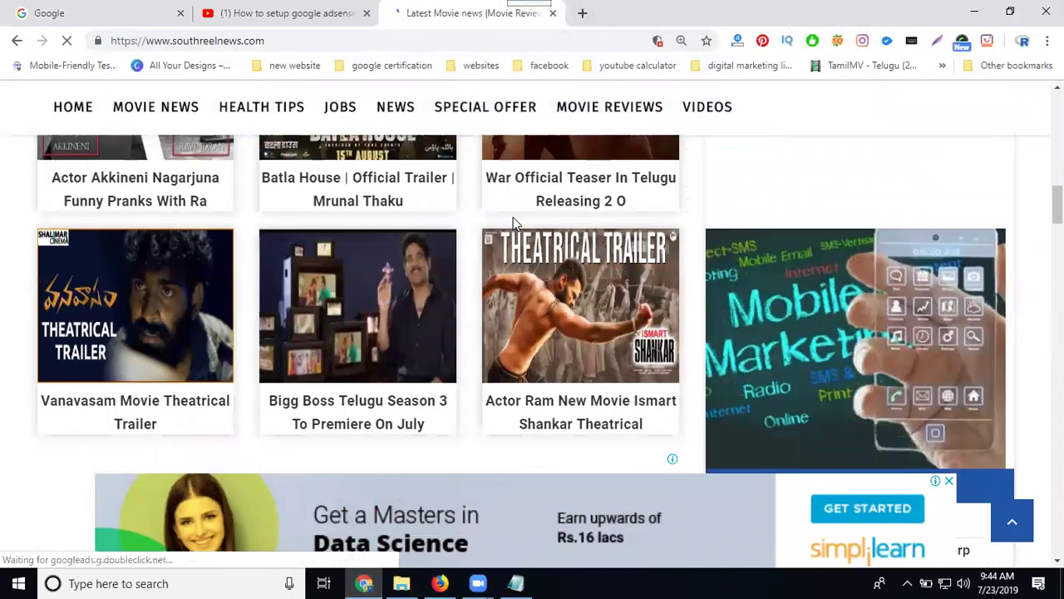
{"action": "scroll", "coordinate": [514, 221], "scroll_direction": "down", "scroll_amount": 3}
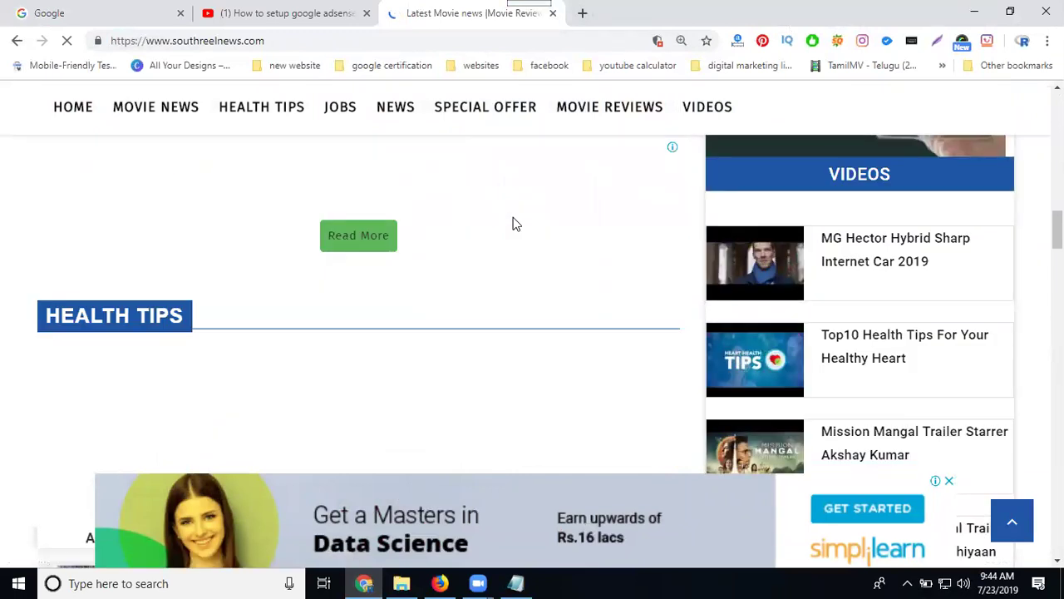
{"action": "scroll", "coordinate": [513, 223], "scroll_direction": "down", "scroll_amount": 4}
{"action": "scroll", "coordinate": [586, 246], "scroll_direction": "down", "scroll_amount": 3}
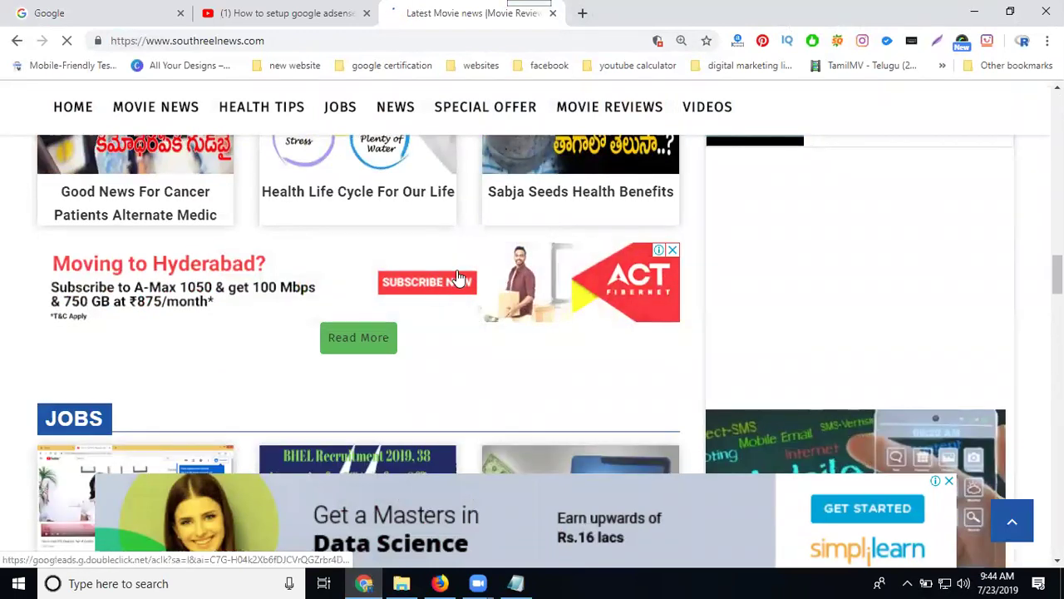
{"action": "scroll", "coordinate": [459, 278], "scroll_direction": "down", "scroll_amount": 10}
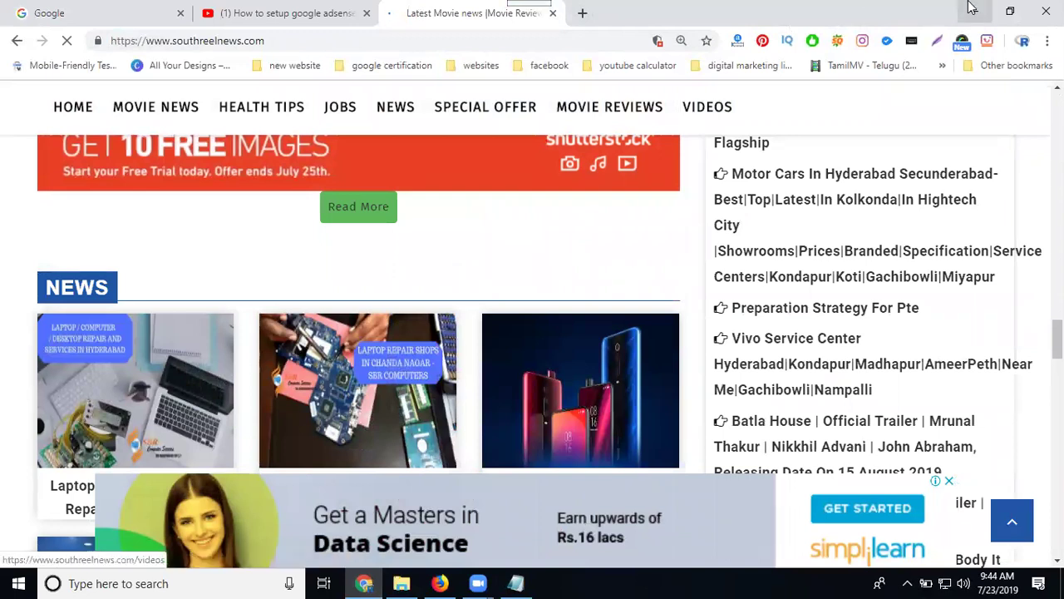
{"action": "scroll", "coordinate": [513, 215], "scroll_direction": "down", "scroll_amount": 8}
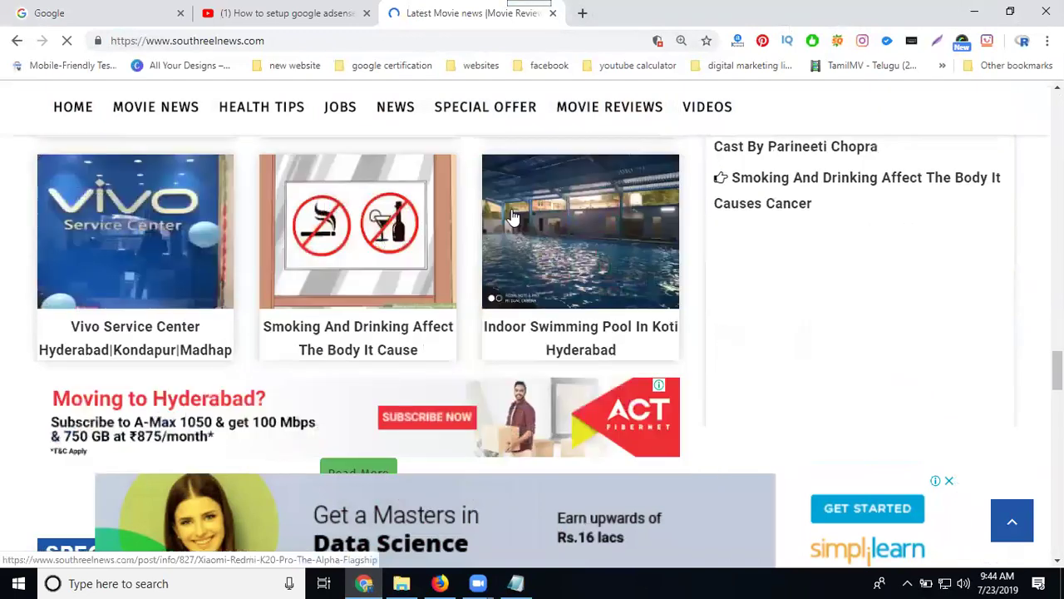
{"action": "scroll", "coordinate": [514, 214], "scroll_direction": "down", "scroll_amount": 8}
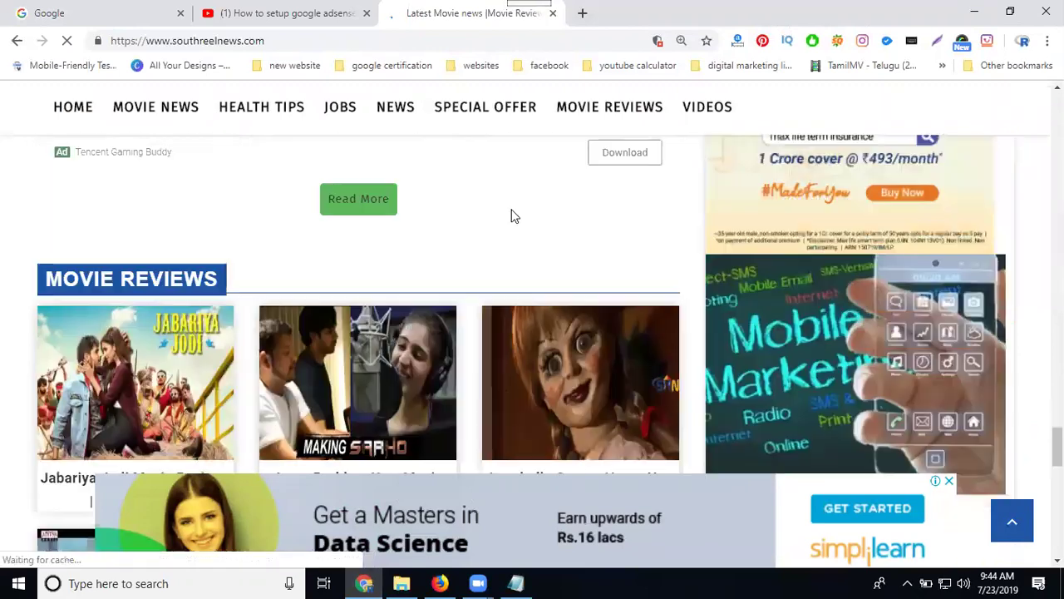
{"action": "scroll", "coordinate": [513, 215], "scroll_direction": "up", "scroll_amount": 3}
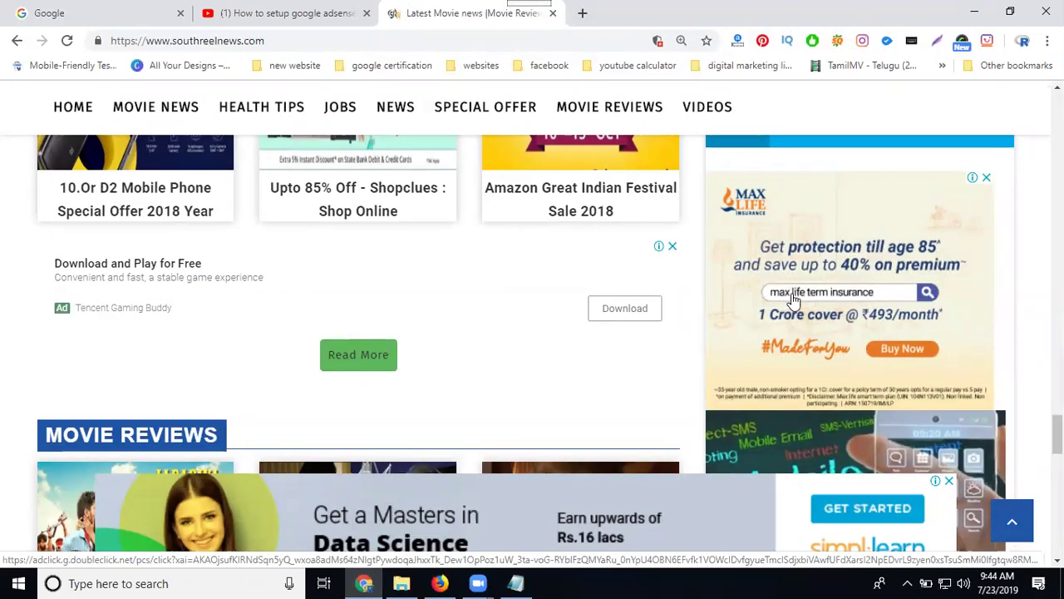
{"action": "left_click", "coordinate": [973, 12]}
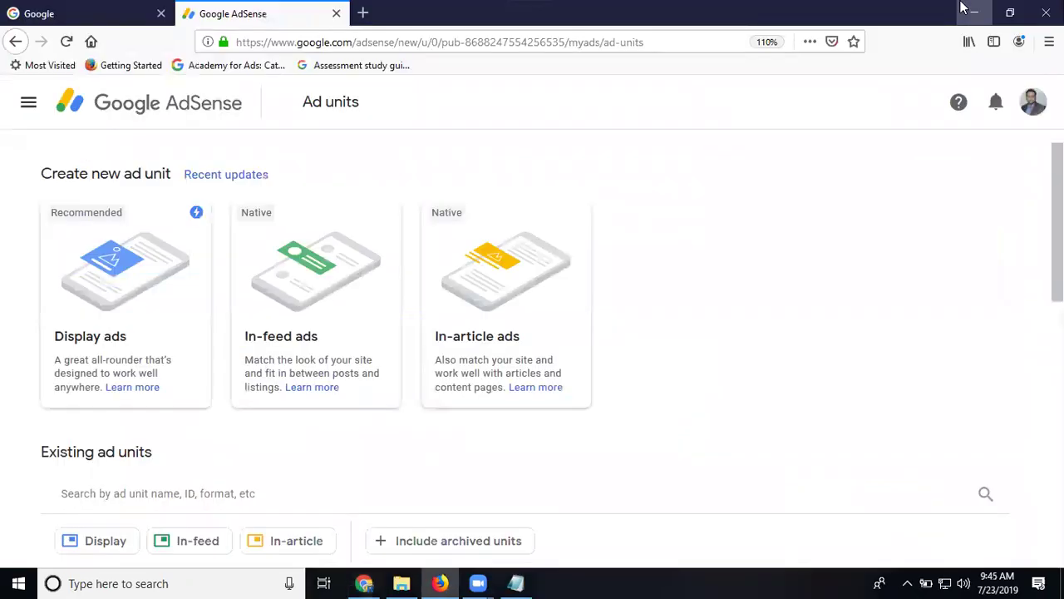
Start a Display ad unit, trying Fixed 728x90 size before switching back to Responsive
{"action": "left_click", "coordinate": [89, 271]}
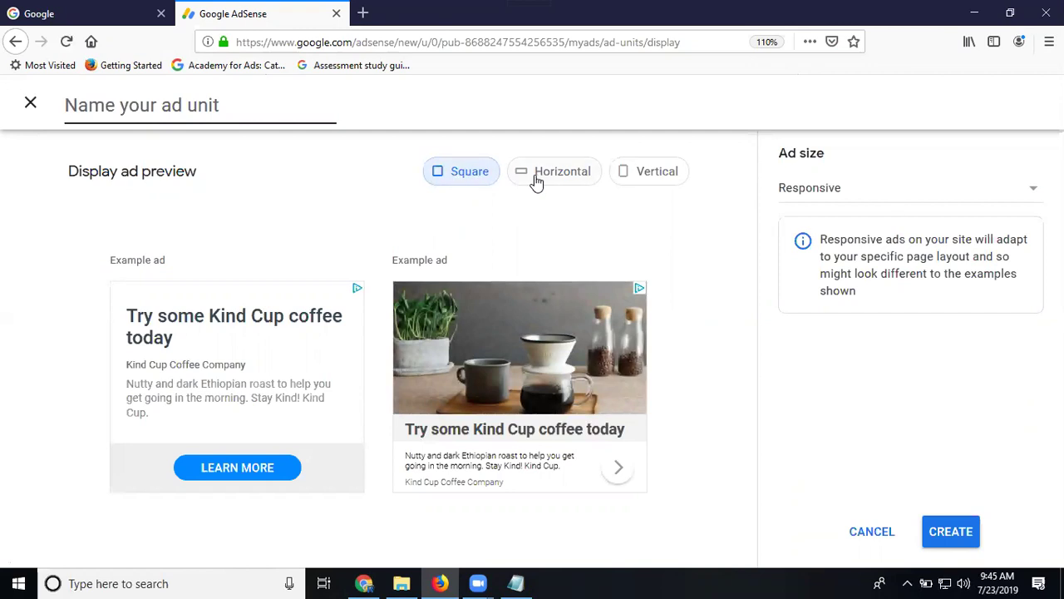
{"action": "left_click", "coordinate": [800, 196]}
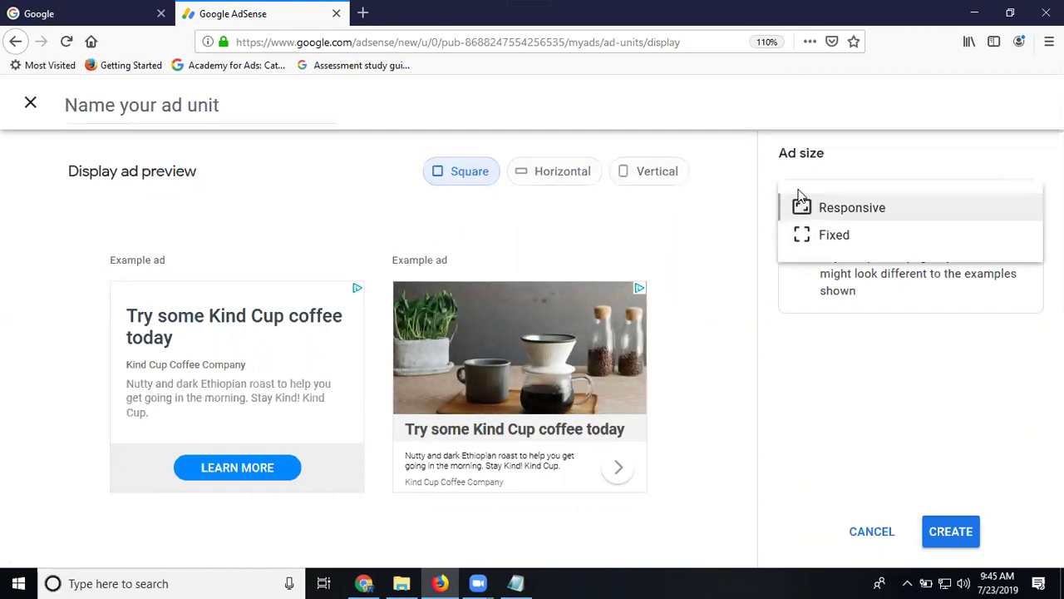
{"action": "left_click", "coordinate": [826, 239]}
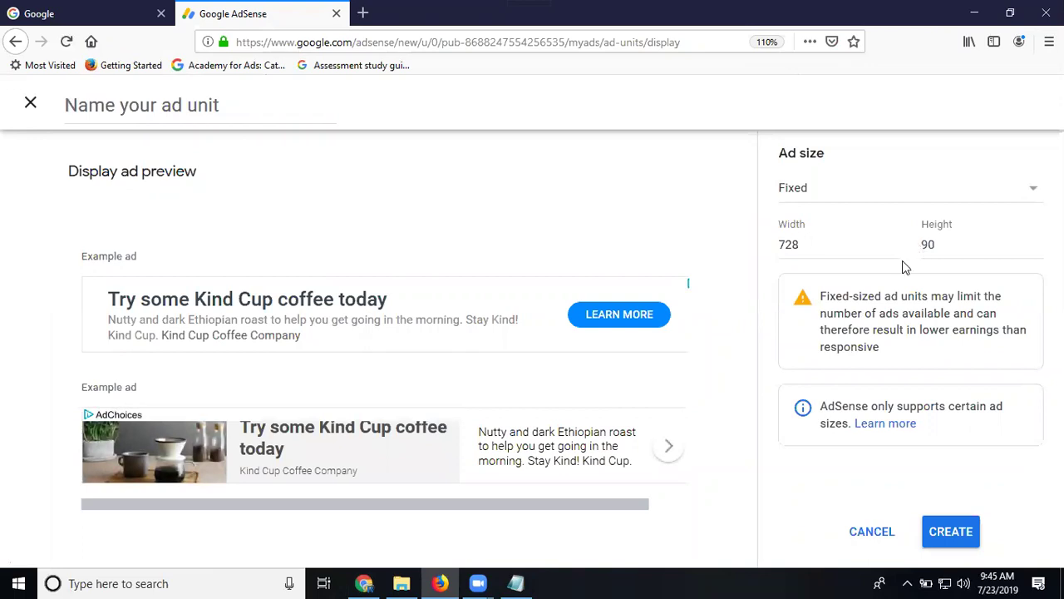
{"action": "left_click", "coordinate": [811, 187]}
{"action": "left_click", "coordinate": [840, 208]}
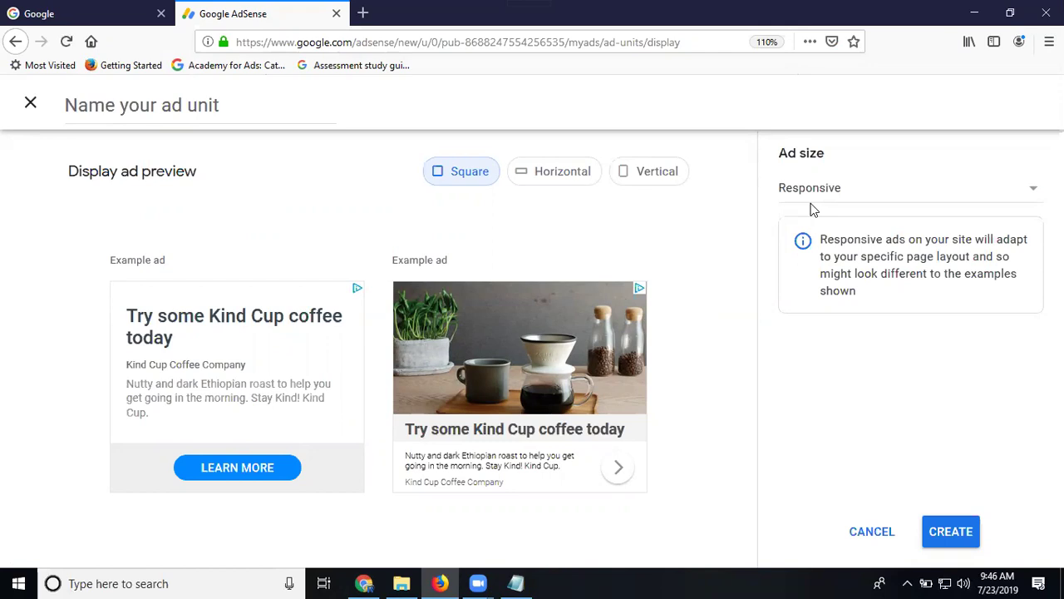
Preview the display ad in horizontal, vertical and square layouts
{"action": "left_click", "coordinate": [530, 191]}
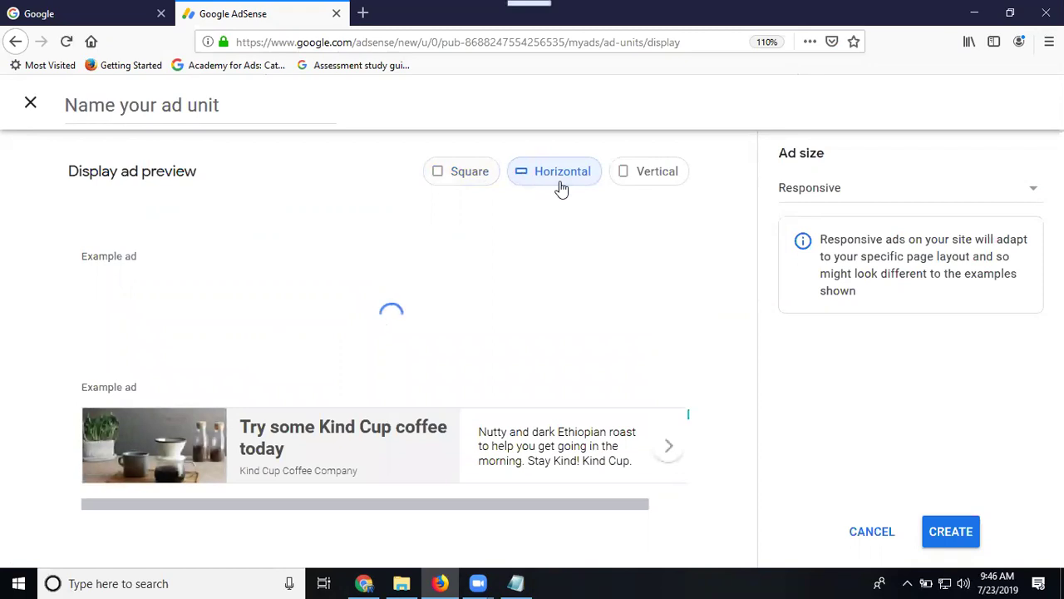
{"action": "left_click", "coordinate": [634, 178]}
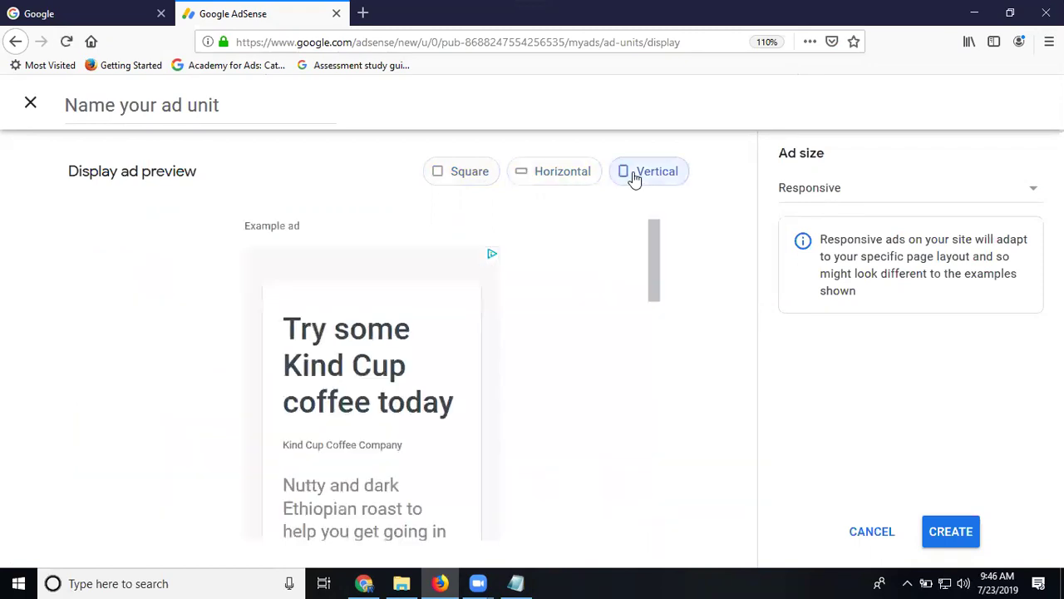
{"action": "left_click", "coordinate": [485, 177]}
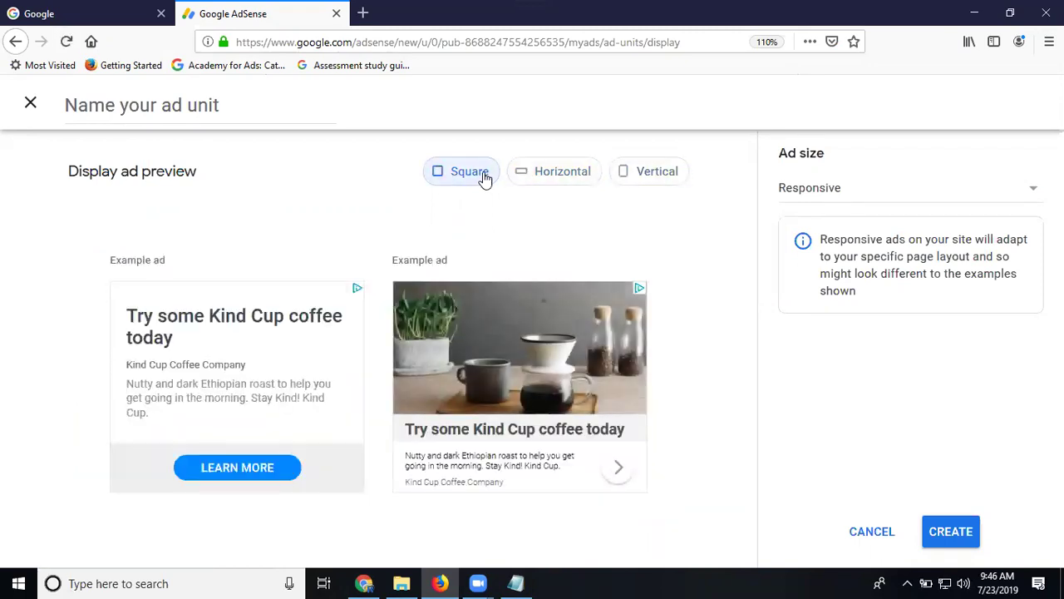
Name the ad unit 'new ads display resp' and create it
{"action": "left_click", "coordinate": [952, 532]}
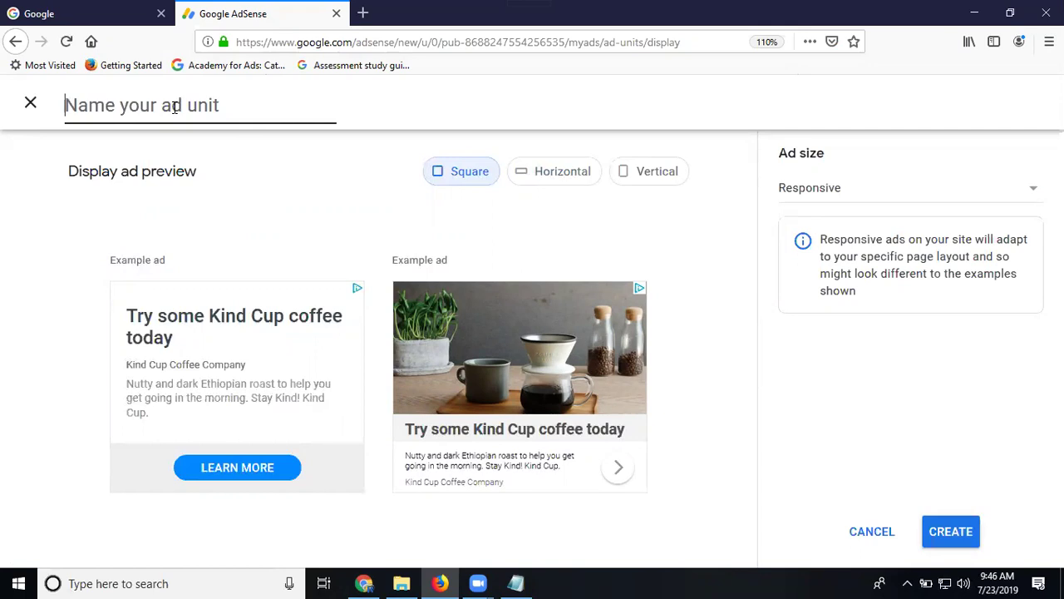
{"action": "type", "text": "new a"}
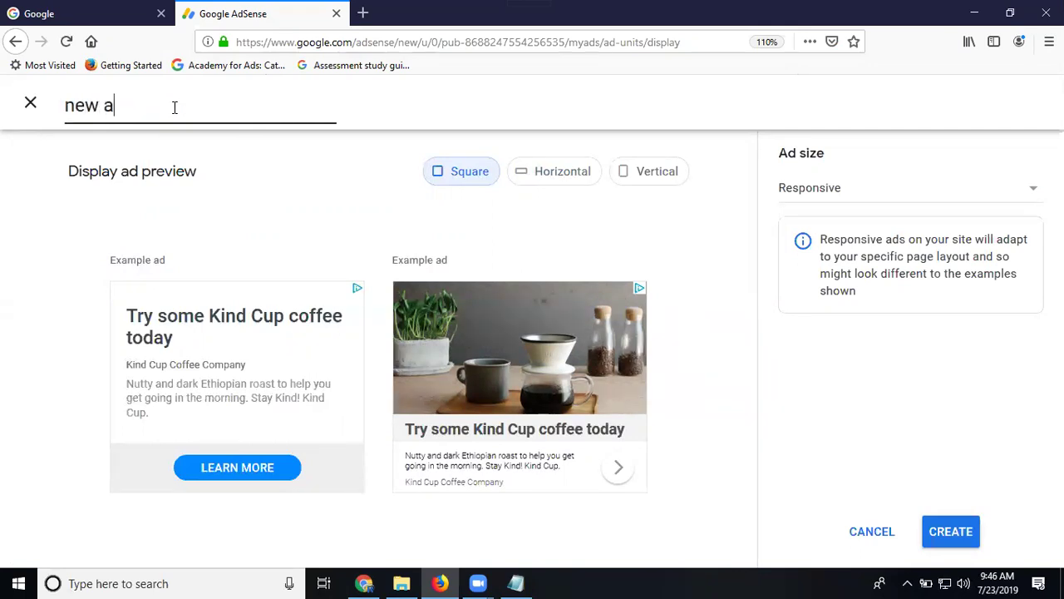
{"action": "type", "text": "ds display"}
{"action": "key", "text": "BackSpace"}
{"action": "key", "text": "BackSpace"}
{"action": "type", "text": "lay resp"}
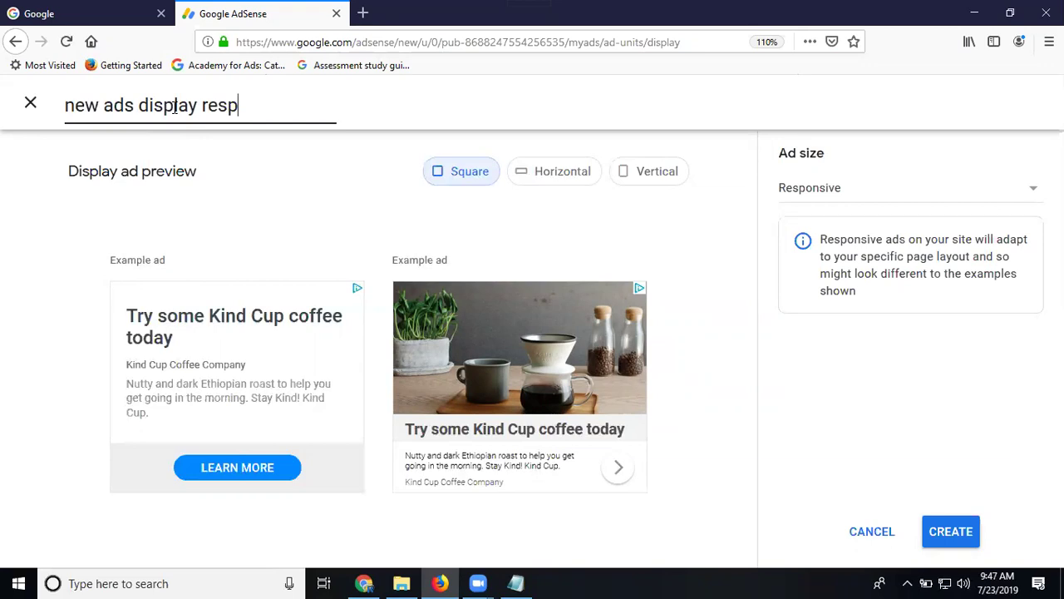
{"action": "left_click", "coordinate": [948, 533]}
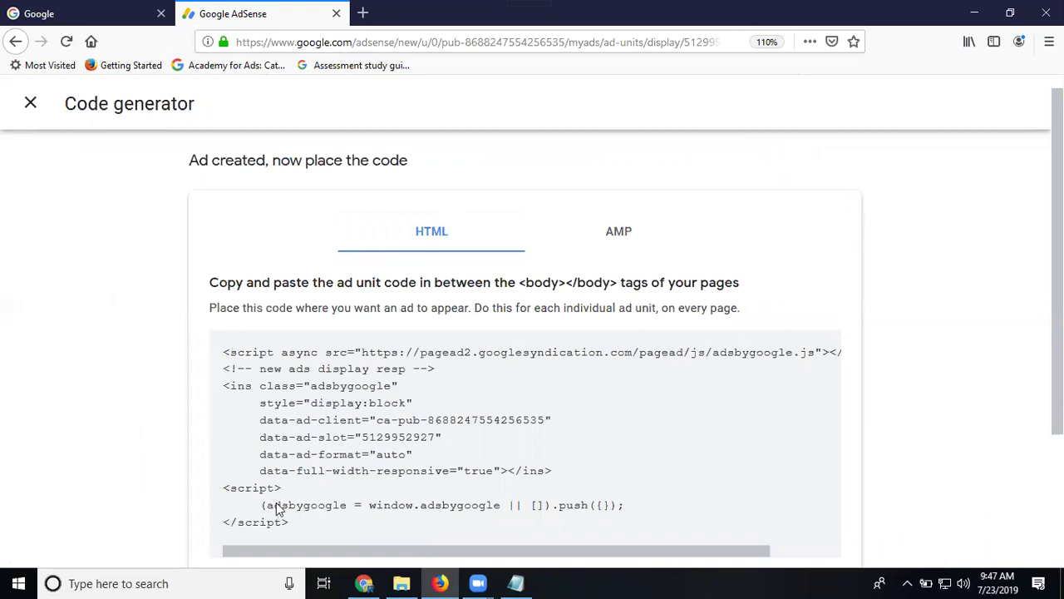
Select the entire generated HTML ad code in the Code generator
{"action": "scroll", "coordinate": [228, 380], "scroll_direction": "down", "scroll_amount": 2}
{"action": "left_click_drag", "start_coordinate": [289, 433], "coordinate": [219, 271]}
{"action": "key", "text": "ctrl+c"}
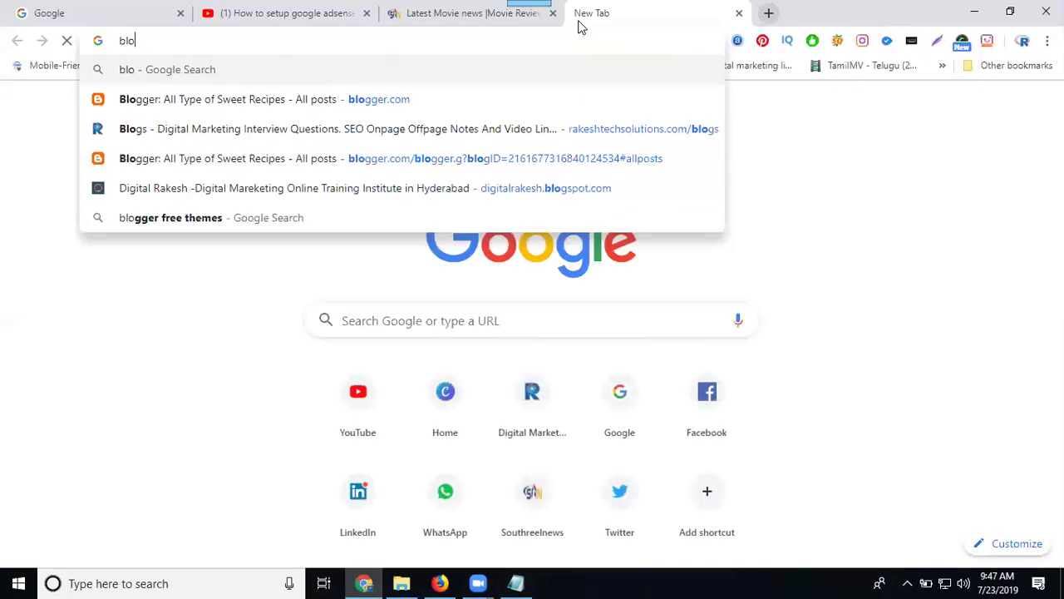
Go to blogger.com to reach the sweet recipes blog's All posts page
{"action": "type", "text": "gger"}
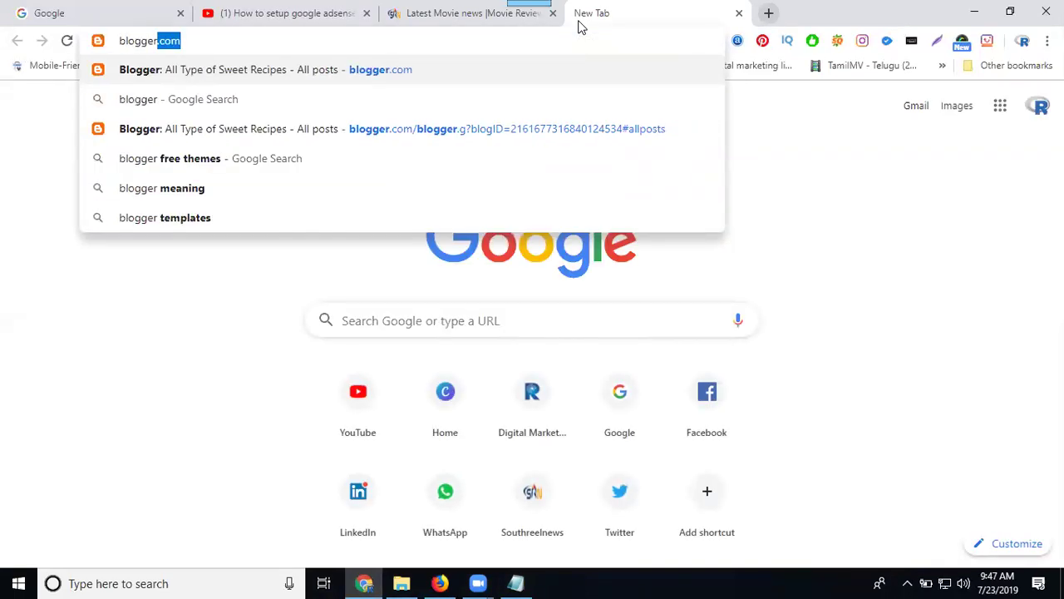
{"action": "key", "text": "Return"}
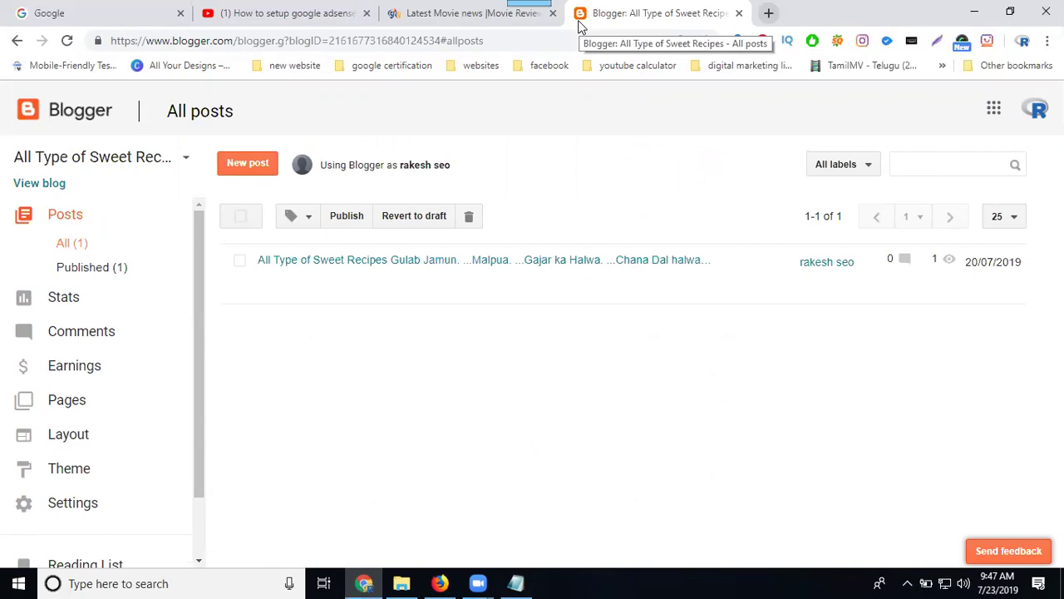
Switch to the Digital Rakesh blog from the blog list
{"action": "left_click", "coordinate": [187, 161]}
{"action": "scroll", "coordinate": [114, 328], "scroll_direction": "down", "scroll_amount": 3}
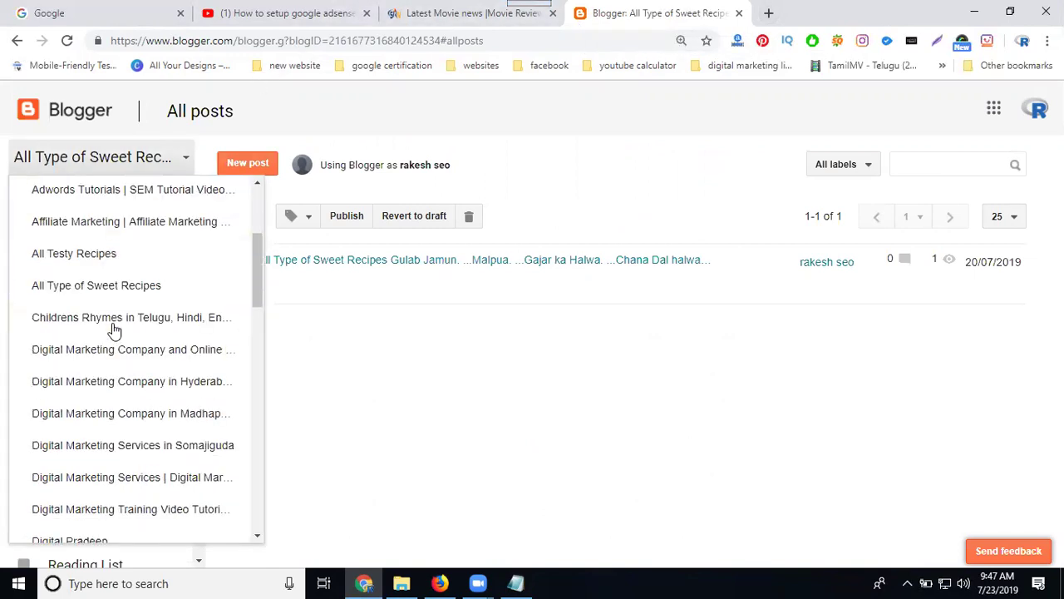
{"action": "scroll", "coordinate": [96, 438], "scroll_direction": "down", "scroll_amount": 1}
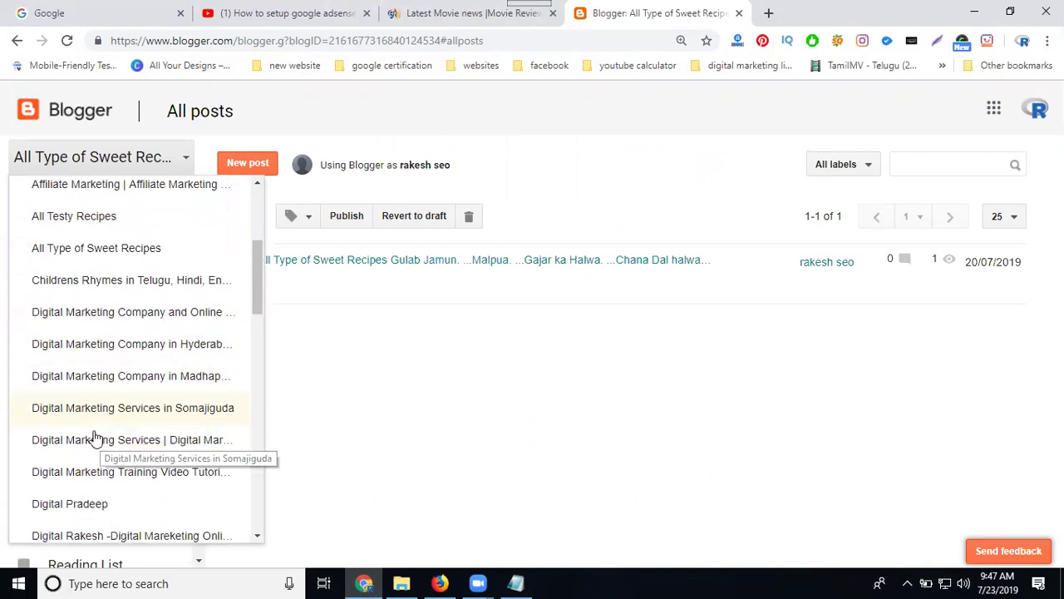
{"action": "left_click", "coordinate": [101, 485]}
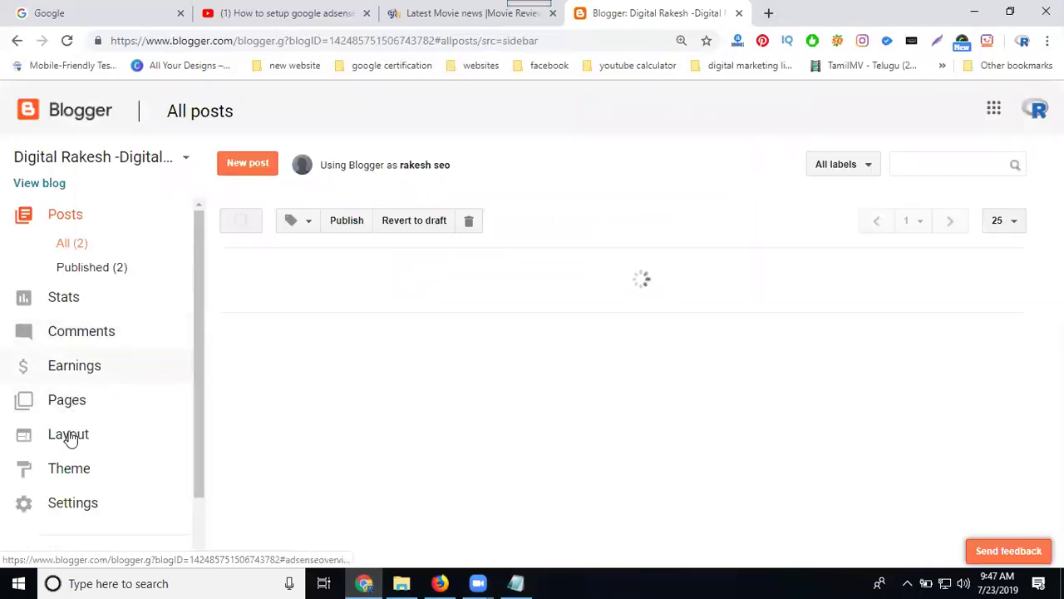
Open the blog's Layout page and scroll down to the footer-1 section
{"action": "left_click", "coordinate": [70, 436]}
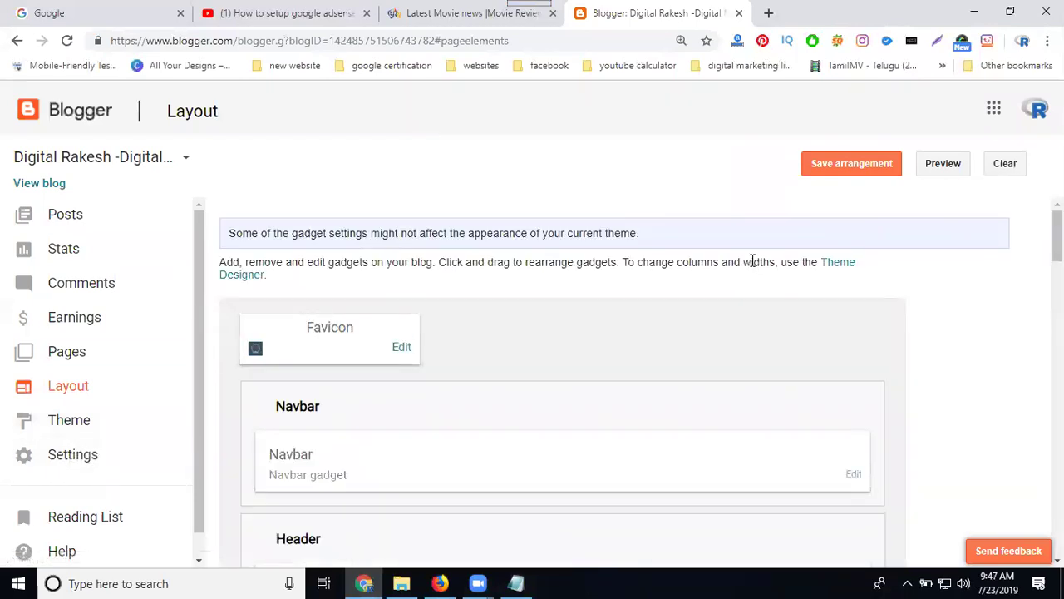
{"action": "scroll", "coordinate": [754, 264], "scroll_direction": "down", "scroll_amount": 1}
{"action": "scroll", "coordinate": [753, 264], "scroll_direction": "down", "scroll_amount": 12}
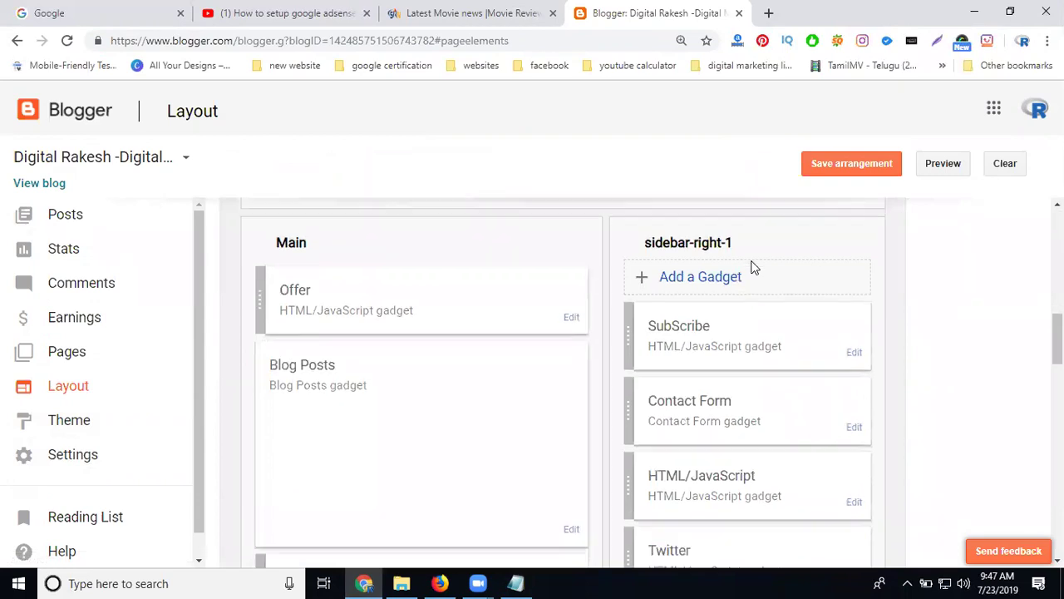
{"action": "scroll", "coordinate": [753, 265], "scroll_direction": "down", "scroll_amount": 5}
{"action": "scroll", "coordinate": [611, 317], "scroll_direction": "down", "scroll_amount": 4}
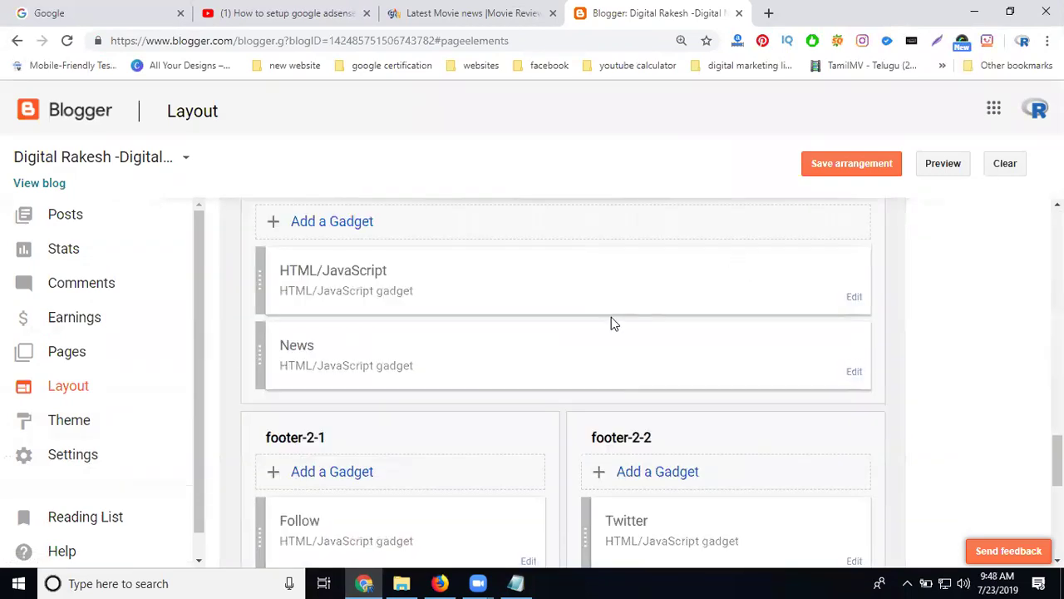
{"action": "scroll", "coordinate": [347, 295], "scroll_direction": "up", "scroll_amount": 1}
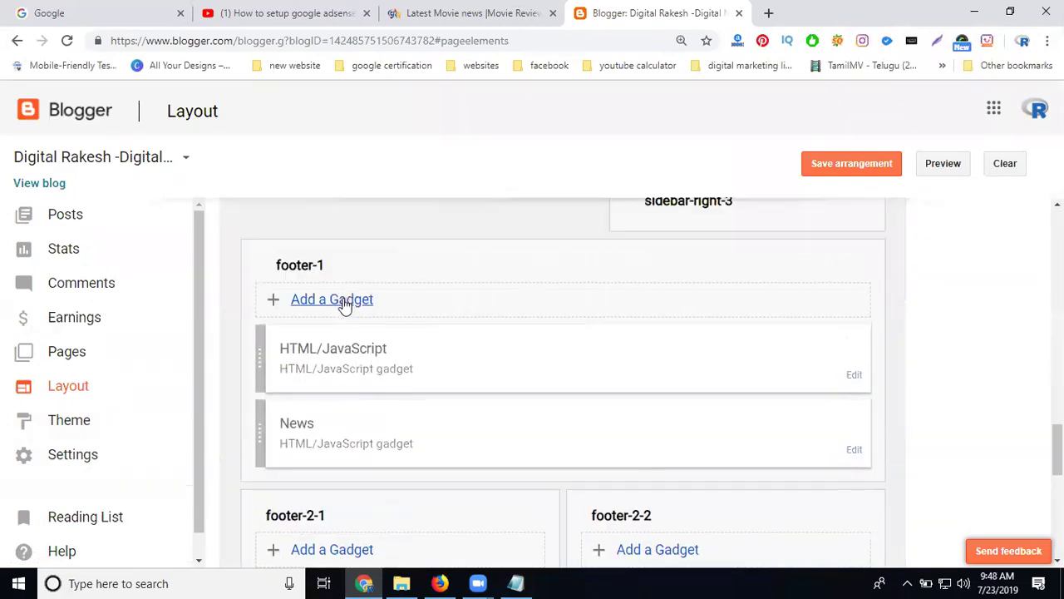
Add an HTML/JavaScript gadget to footer-1 with the pasted ad code, titled 'Special Offer 2019'
{"action": "left_click", "coordinate": [345, 301]}
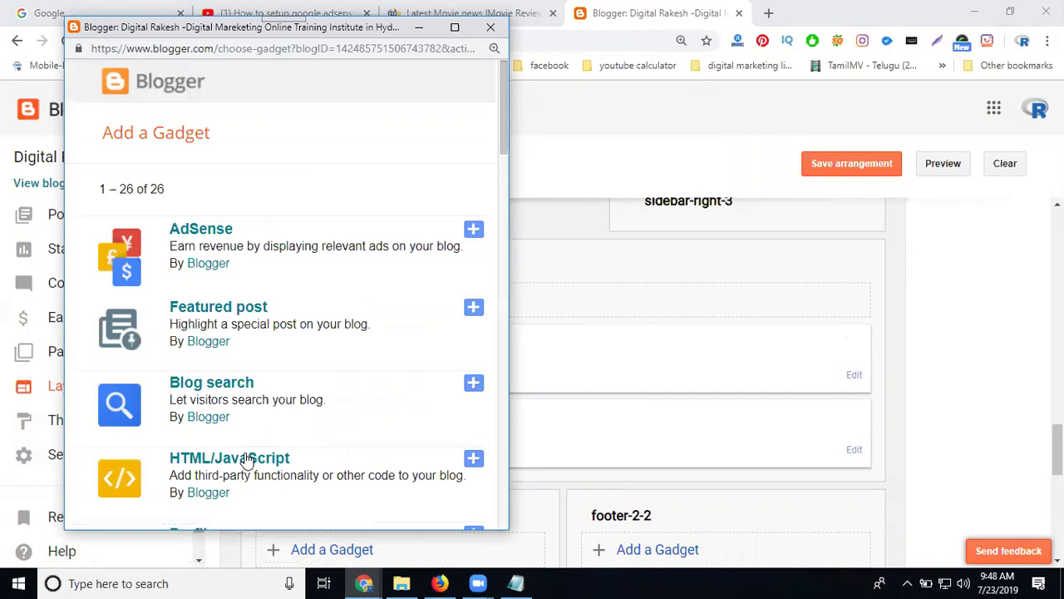
{"action": "left_click", "coordinate": [246, 462]}
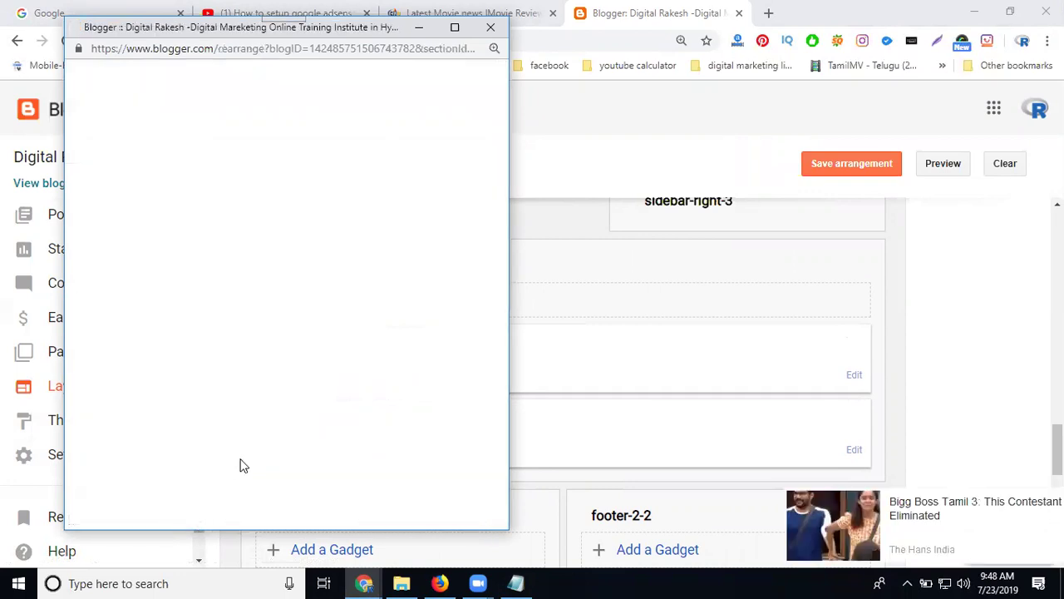
{"action": "left_click", "coordinate": [243, 322]}
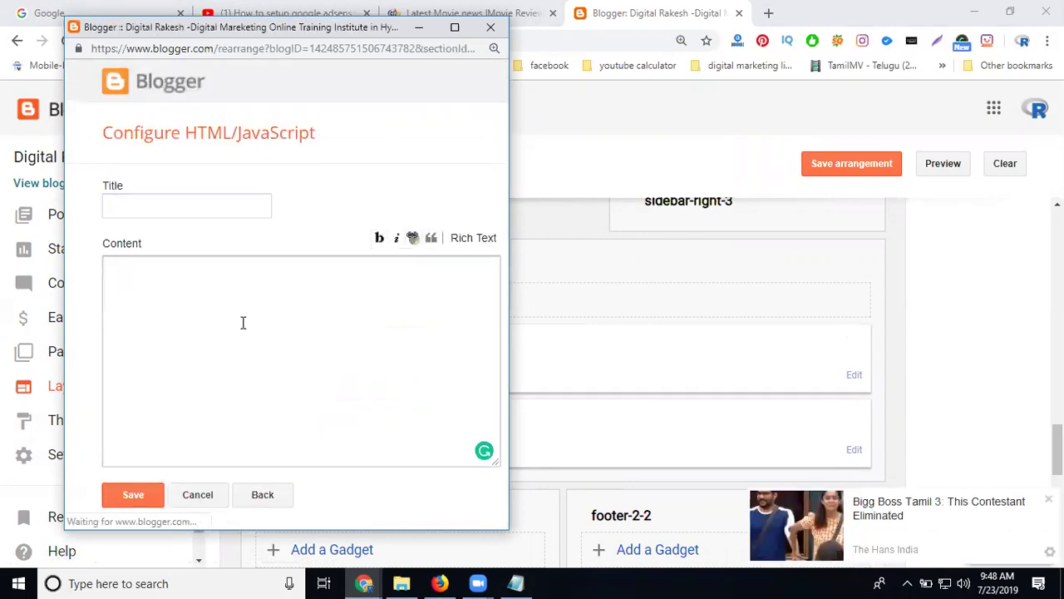
{"action": "key", "text": "ctrl+v"}
{"action": "left_click", "coordinate": [188, 207]}
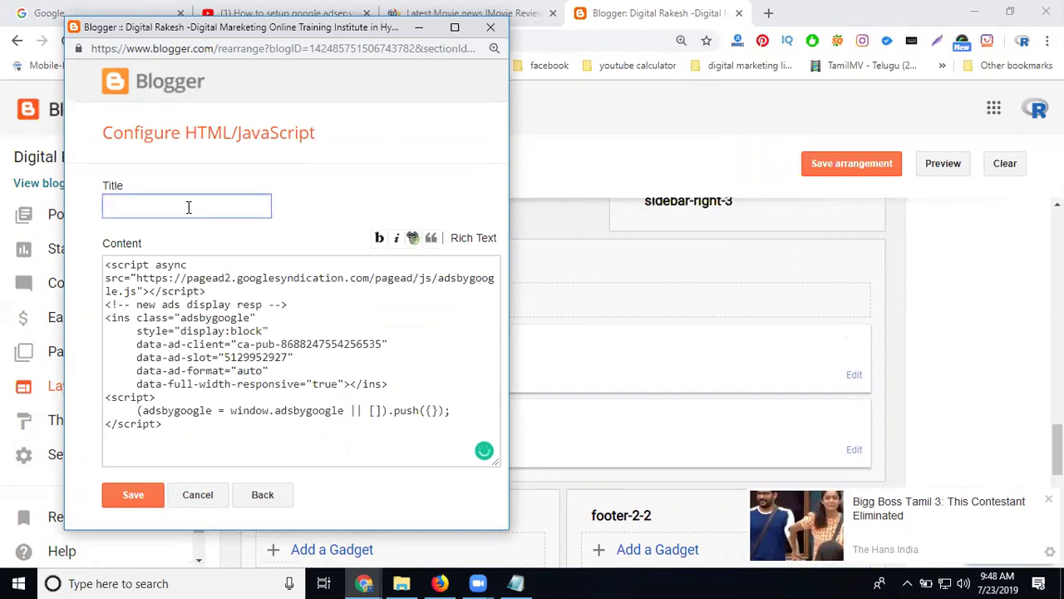
{"action": "type", "text": "Special Offer 201"}
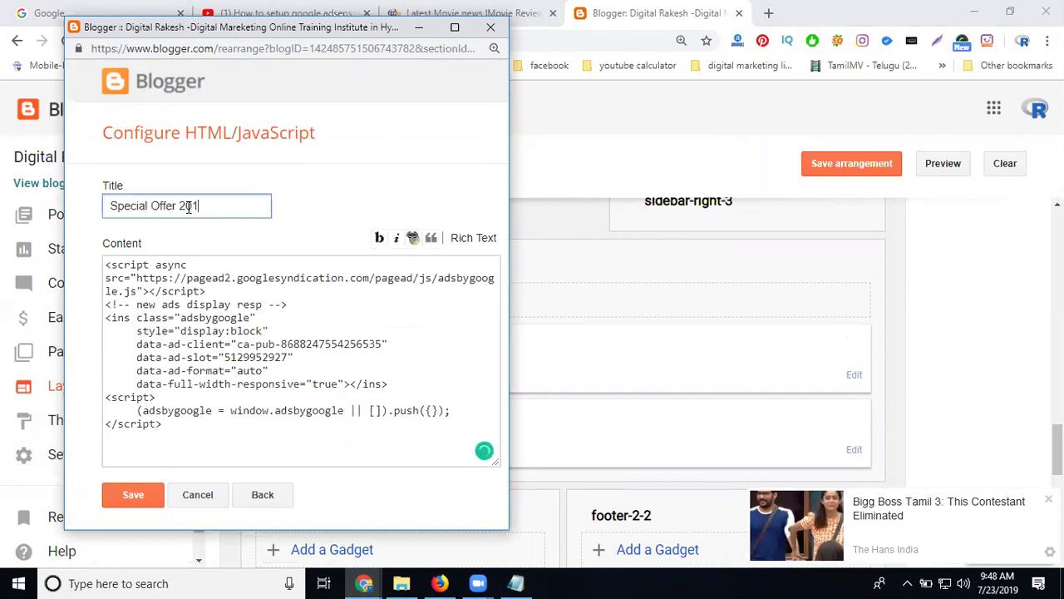
{"action": "type", "text": "9"}
{"action": "left_click", "coordinate": [124, 495]}
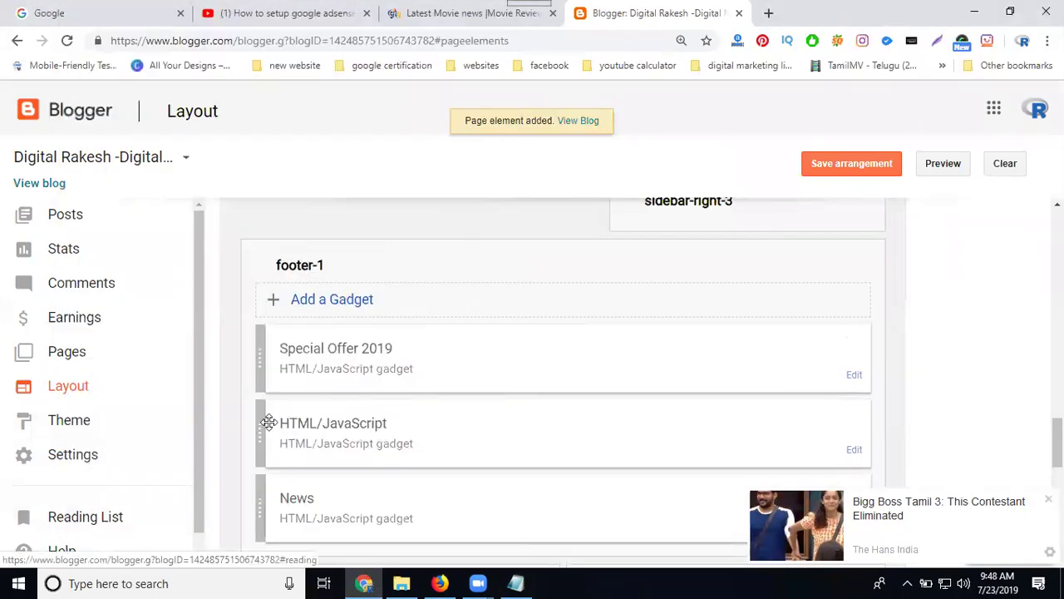
Move Special Offer 2019 to the top of Footer, save the arrangement, and view the blog
{"action": "mouse_move", "coordinate": [302, 368]}
{"action": "left_mouse_down"}
{"action": "mouse_move", "coordinate": [310, 495]}
{"action": "mouse_move", "coordinate": [307, 385]}
{"action": "left_mouse_up"}
{"action": "scroll", "coordinate": [316, 391], "scroll_direction": "down", "scroll_amount": 1}
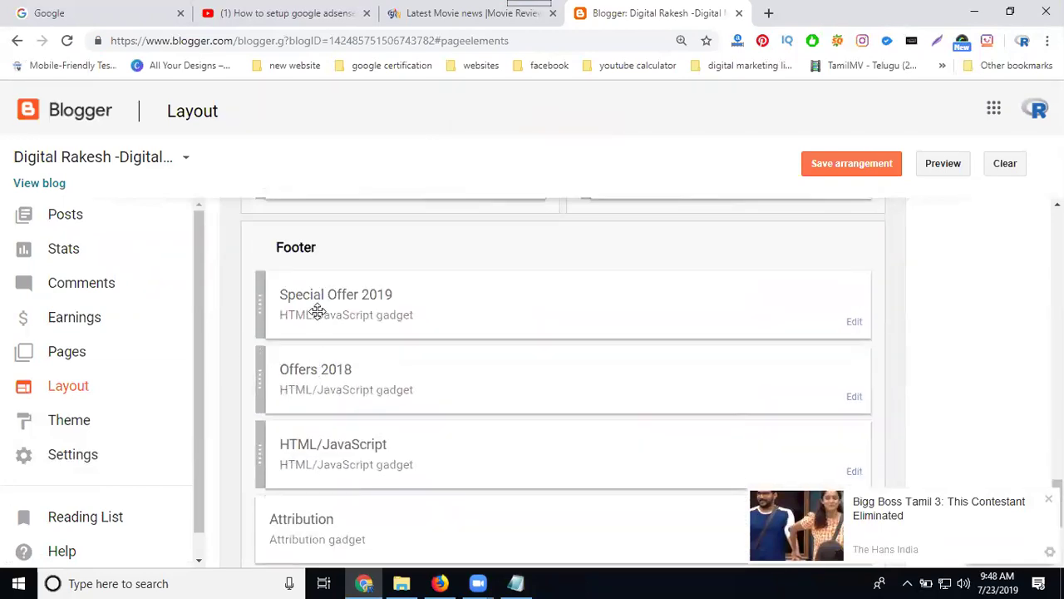
{"action": "left_click", "coordinate": [827, 170]}
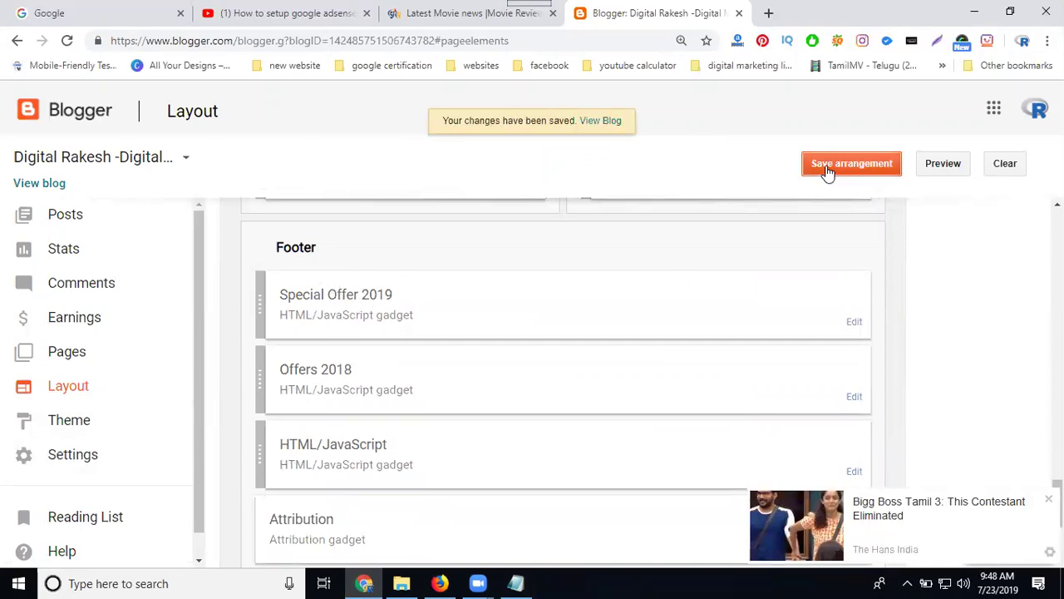
{"action": "left_click", "coordinate": [18, 186]}
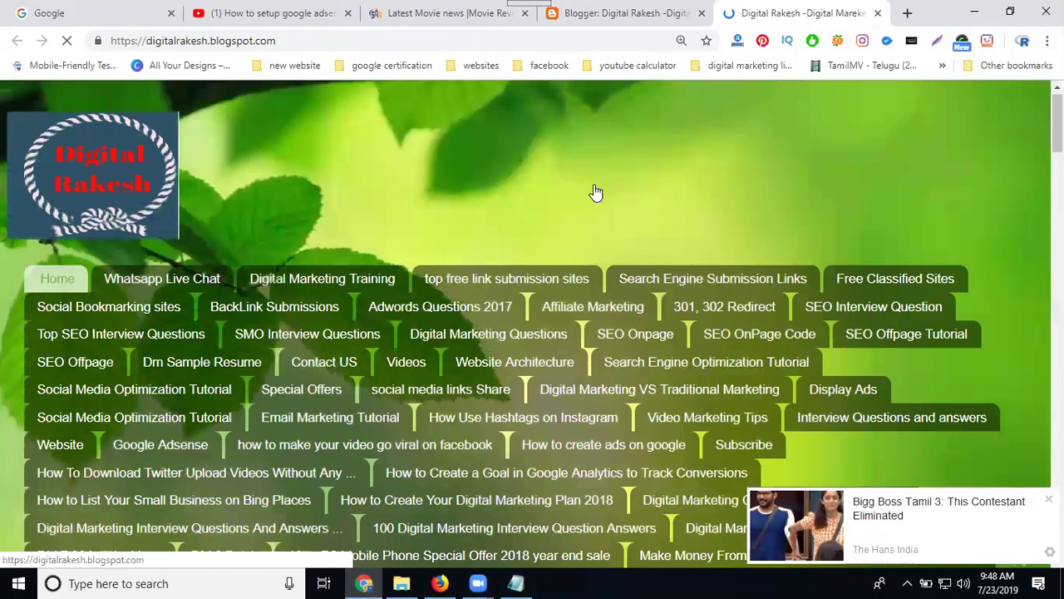
Scroll the live blog down to the Special Offer 2019 footer ads and close the Bigg Boss pop-up ad
{"action": "scroll", "coordinate": [595, 192], "scroll_direction": "down", "scroll_amount": 4}
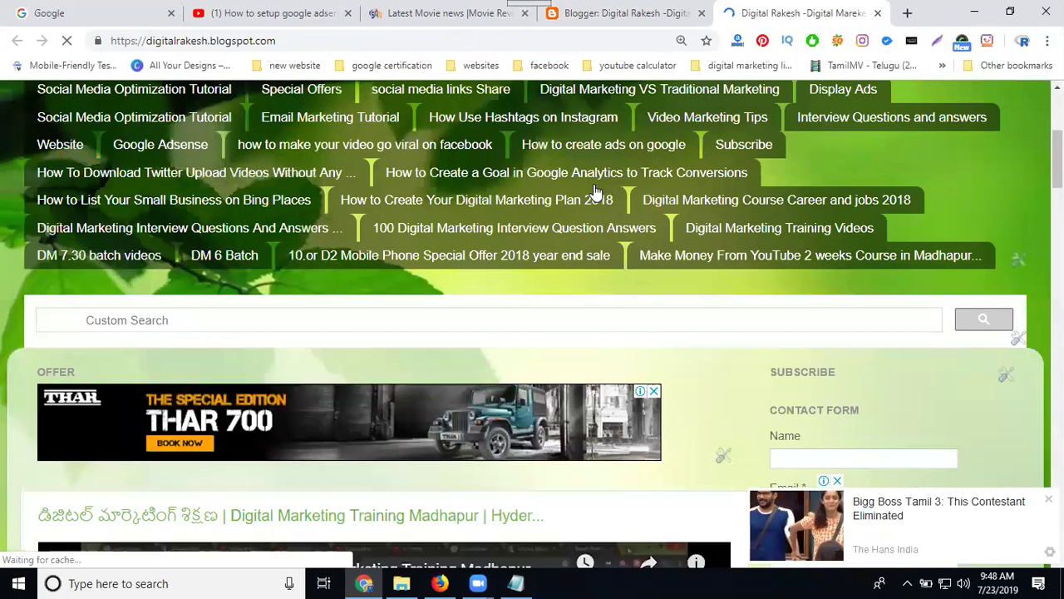
{"action": "scroll", "coordinate": [485, 298], "scroll_direction": "down", "scroll_amount": 2}
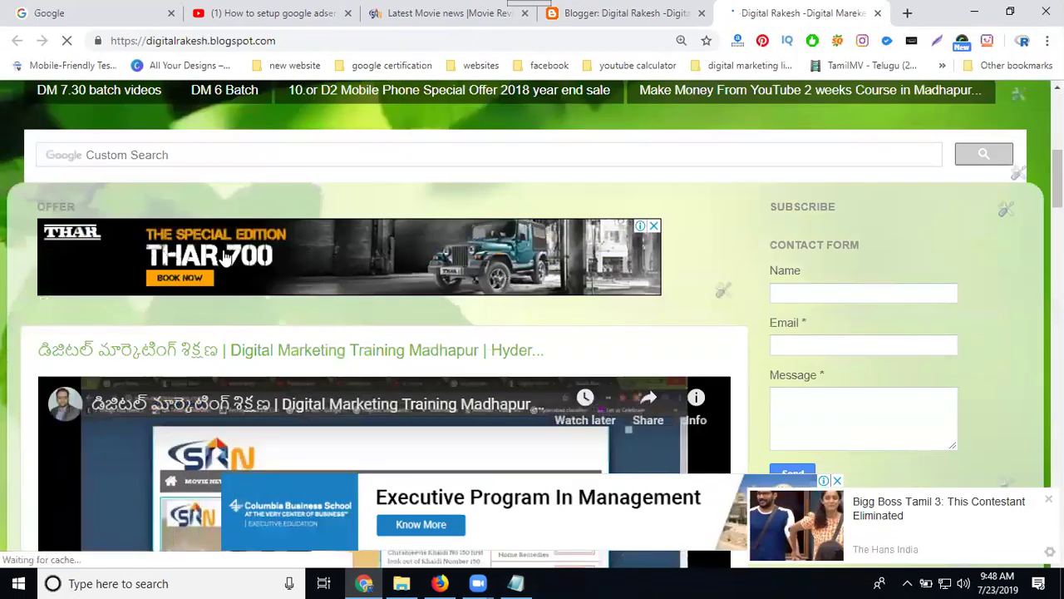
{"action": "scroll", "coordinate": [852, 253], "scroll_direction": "down", "scroll_amount": 2}
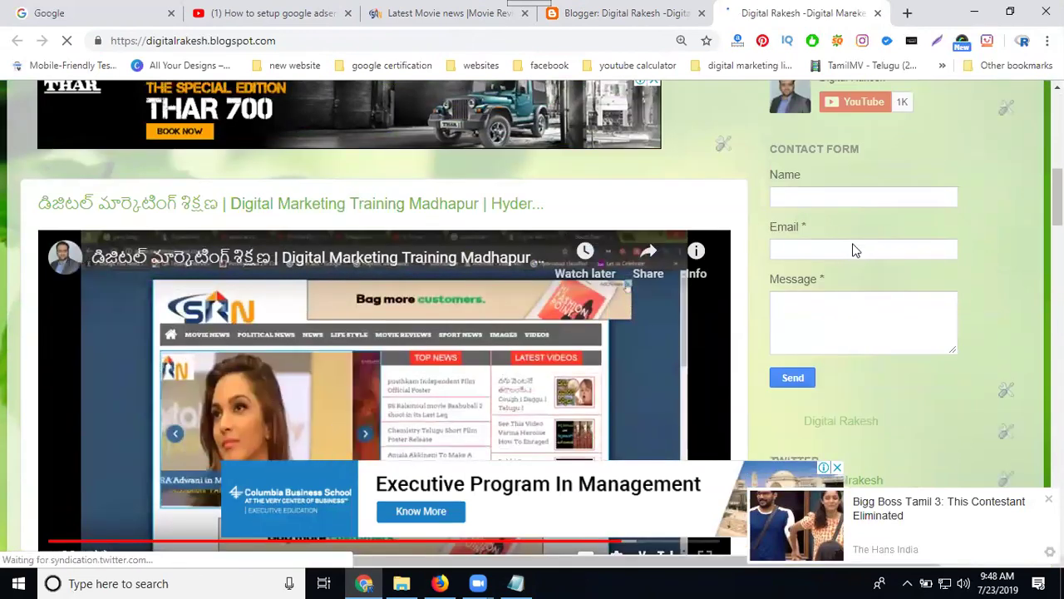
{"action": "scroll", "coordinate": [839, 246], "scroll_direction": "down", "scroll_amount": 7}
{"action": "scroll", "coordinate": [815, 243], "scroll_direction": "down", "scroll_amount": 5}
{"action": "scroll", "coordinate": [815, 244], "scroll_direction": "down", "scroll_amount": 5}
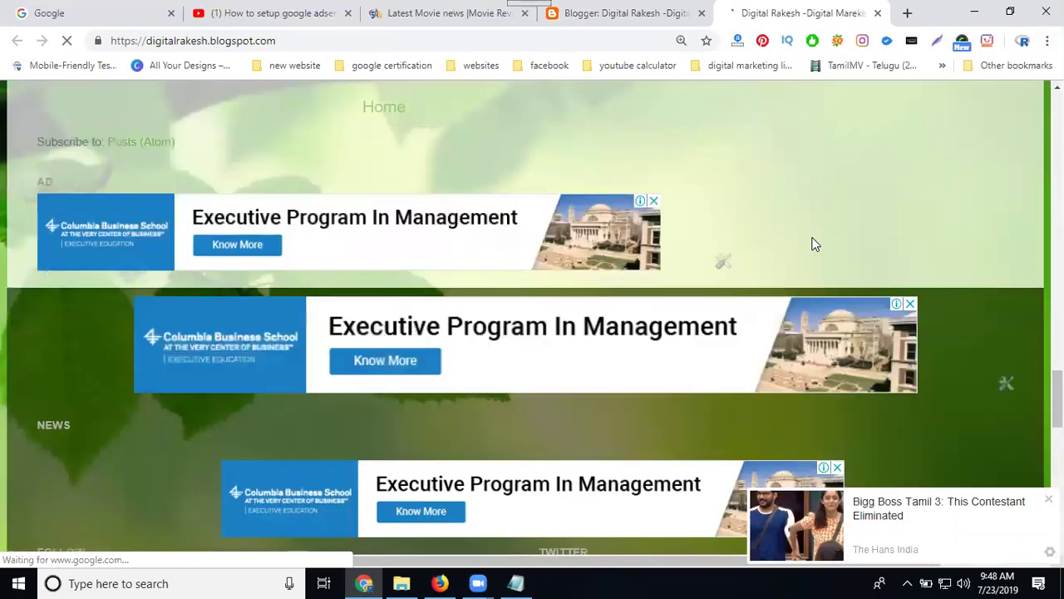
{"action": "scroll", "coordinate": [815, 244], "scroll_direction": "down", "scroll_amount": 2}
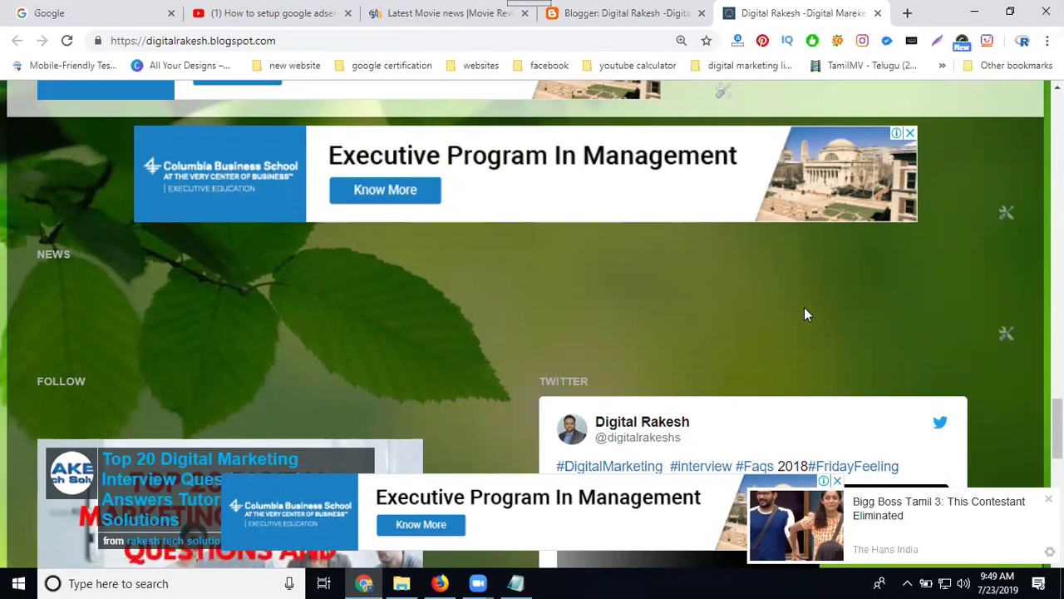
{"action": "scroll", "coordinate": [759, 292], "scroll_direction": "down", "scroll_amount": 10}
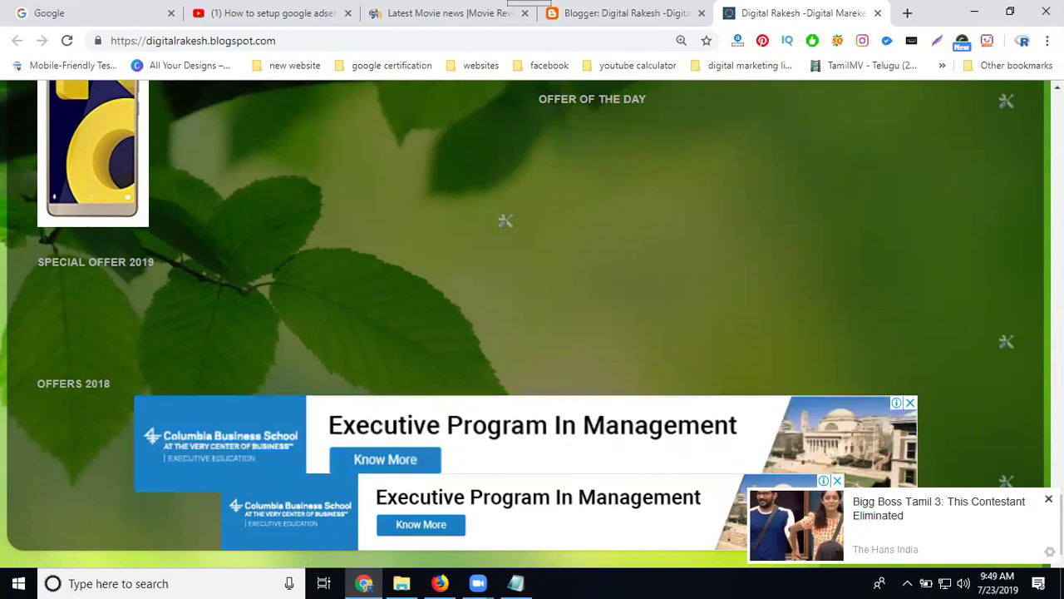
{"action": "left_click", "coordinate": [1049, 499]}
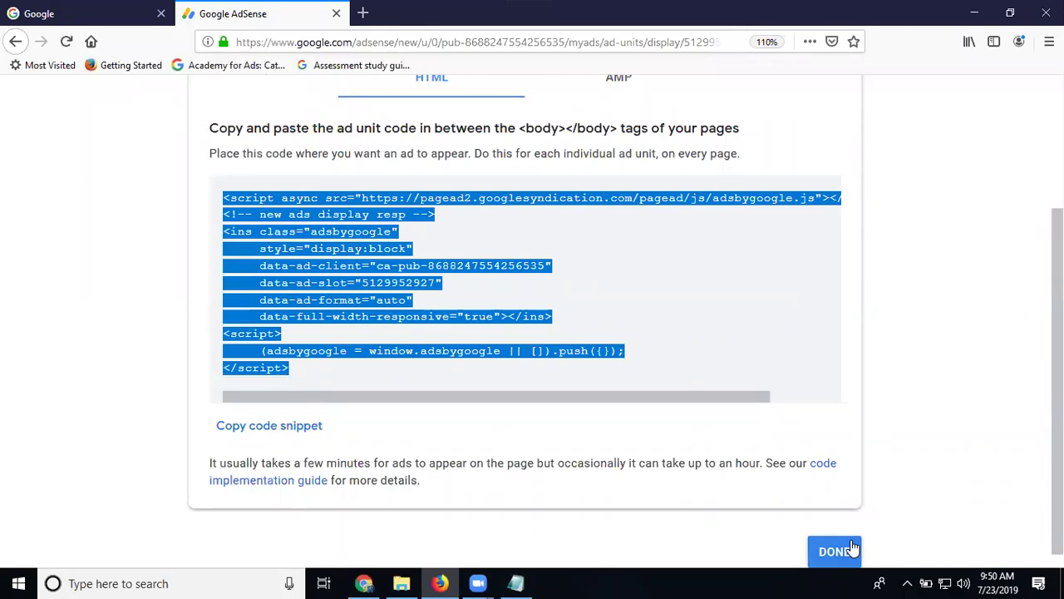
Finish with the ad code and archive the 'new ads display resp' unit from Existing ad units
{"action": "left_click", "coordinate": [851, 545]}
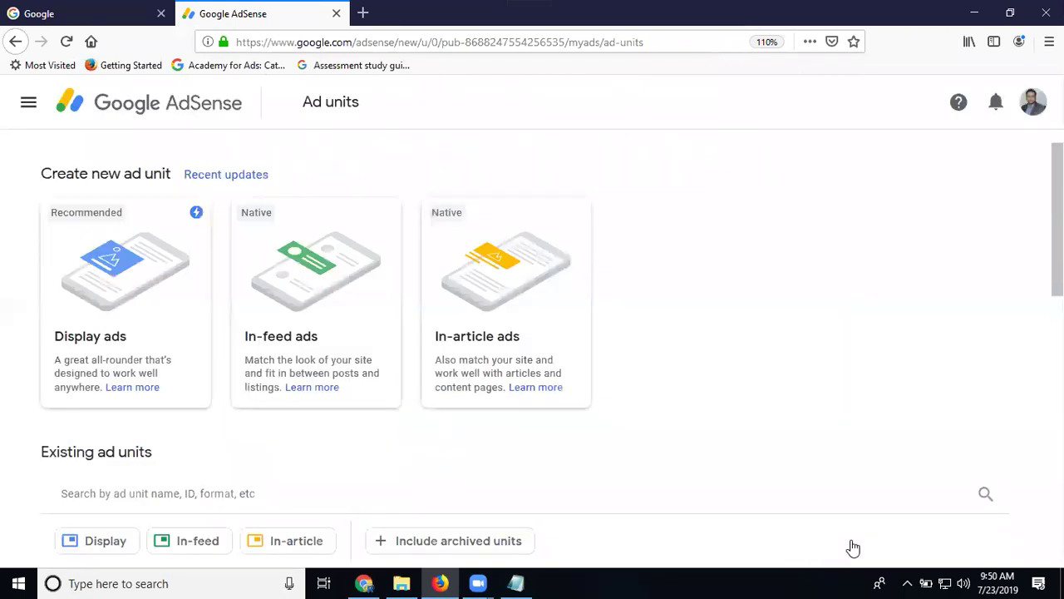
{"action": "scroll", "coordinate": [782, 271], "scroll_direction": "down", "scroll_amount": 4}
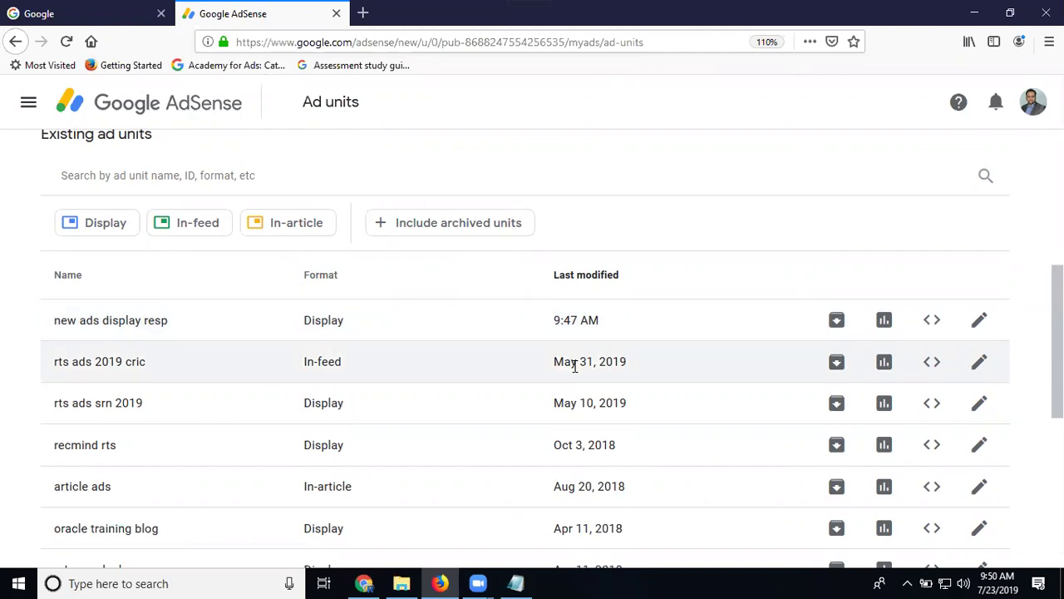
{"action": "scroll", "coordinate": [630, 422], "scroll_direction": "down", "scroll_amount": 2}
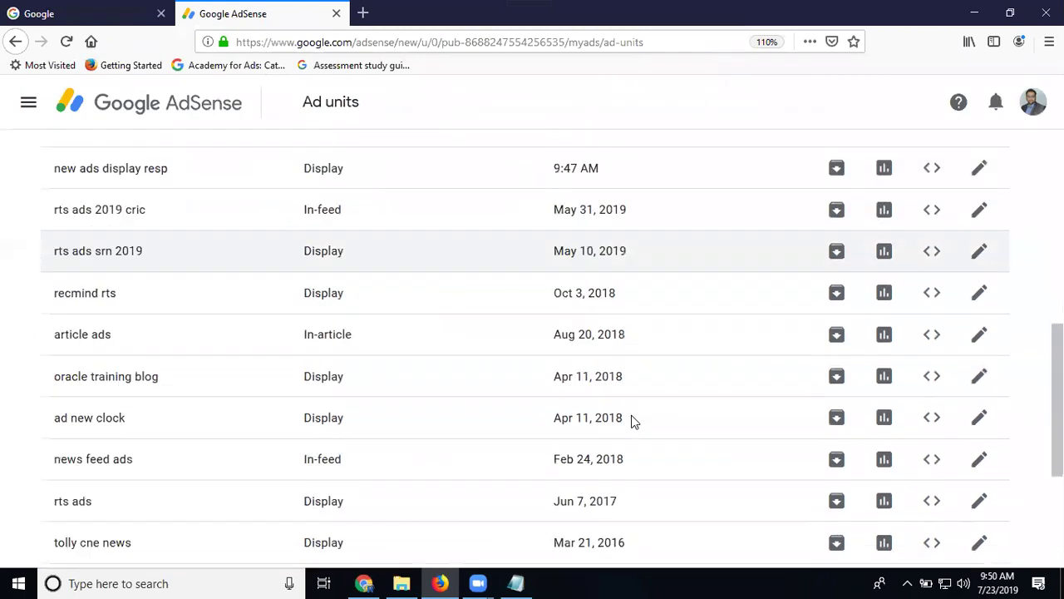
{"action": "scroll", "coordinate": [631, 420], "scroll_direction": "down", "scroll_amount": 3}
{"action": "scroll", "coordinate": [629, 411], "scroll_direction": "up", "scroll_amount": 4}
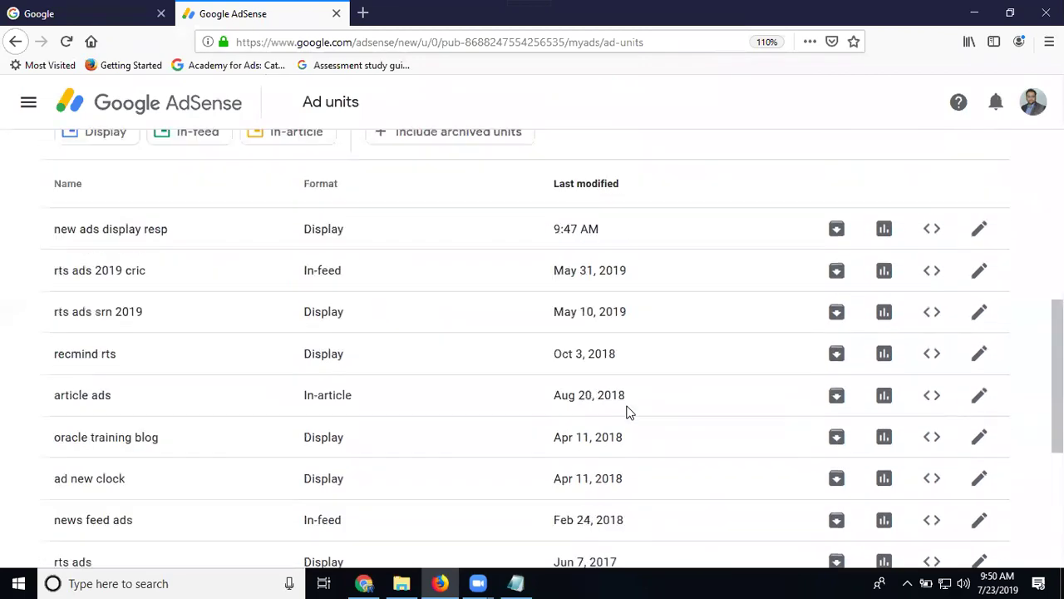
{"action": "scroll", "coordinate": [629, 412], "scroll_direction": "up", "scroll_amount": 1}
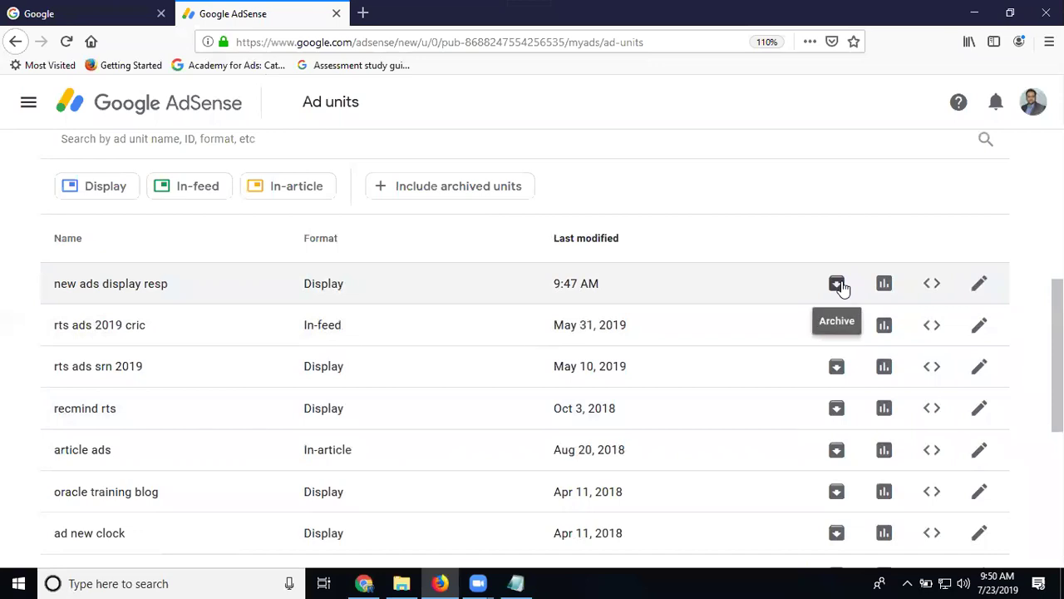
{"action": "left_click", "coordinate": [838, 284]}
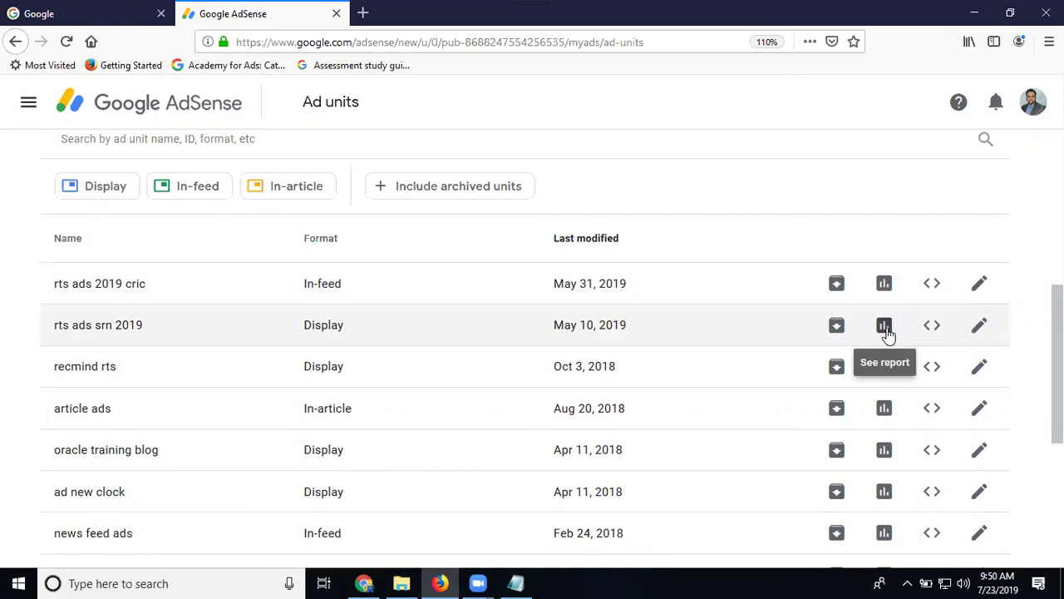
Check the empty 'rts ads sm 2019' report, view the Home overview, then go to Ads > Auto ads
{"action": "left_click", "coordinate": [885, 326]}
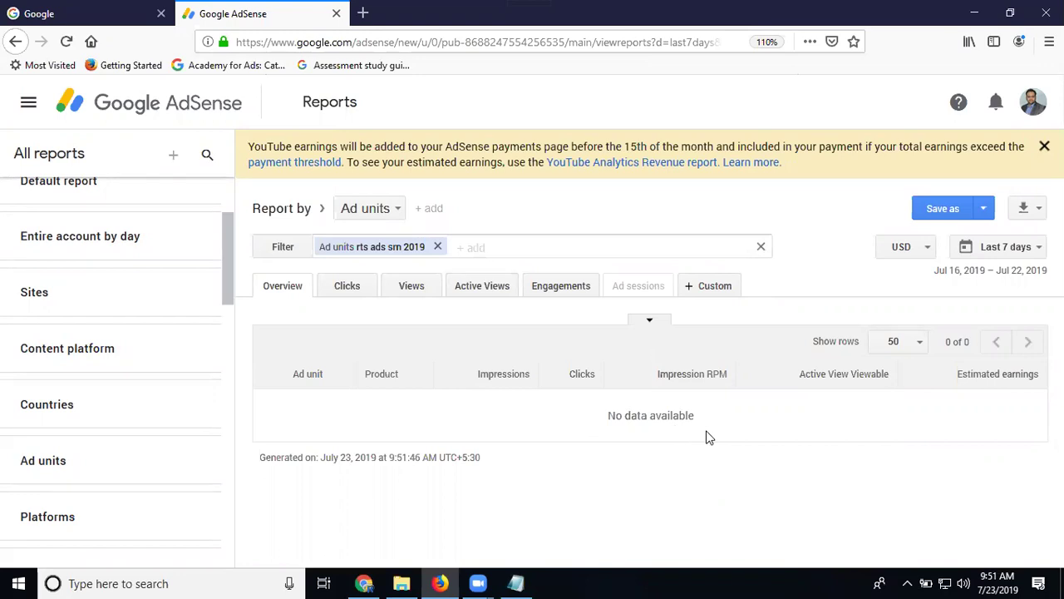
{"action": "scroll", "coordinate": [90, 337], "scroll_direction": "up", "scroll_amount": 1}
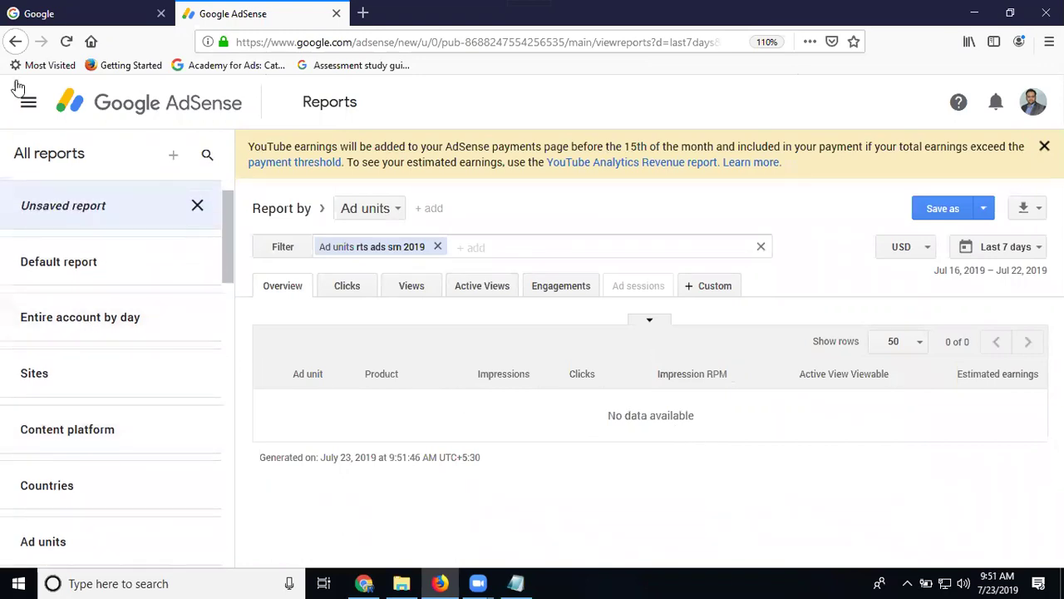
{"action": "left_click", "coordinate": [30, 104]}
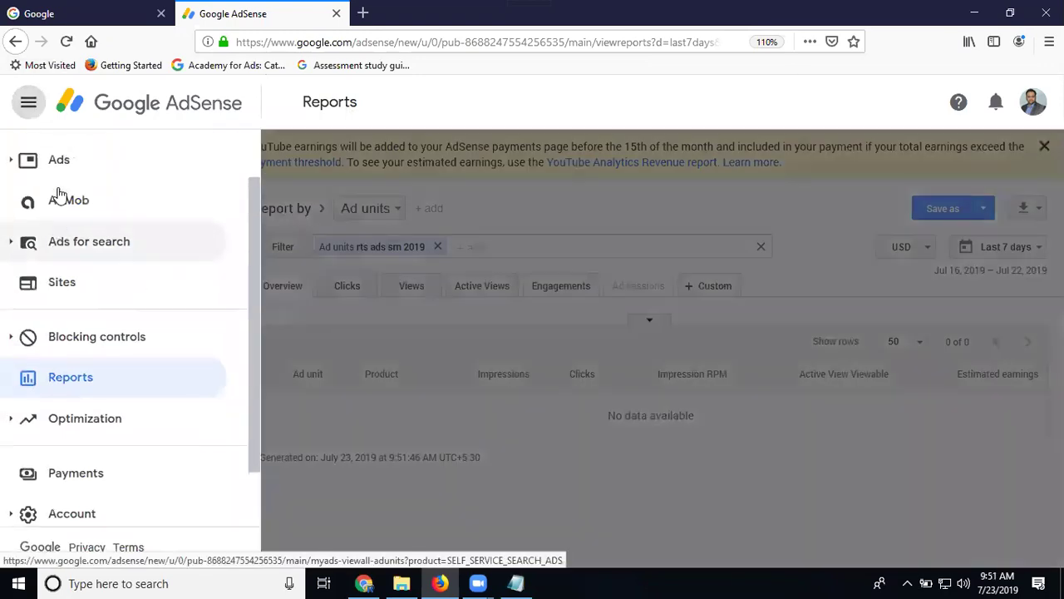
{"action": "scroll", "coordinate": [58, 193], "scroll_direction": "up", "scroll_amount": 1}
{"action": "left_click", "coordinate": [68, 173]}
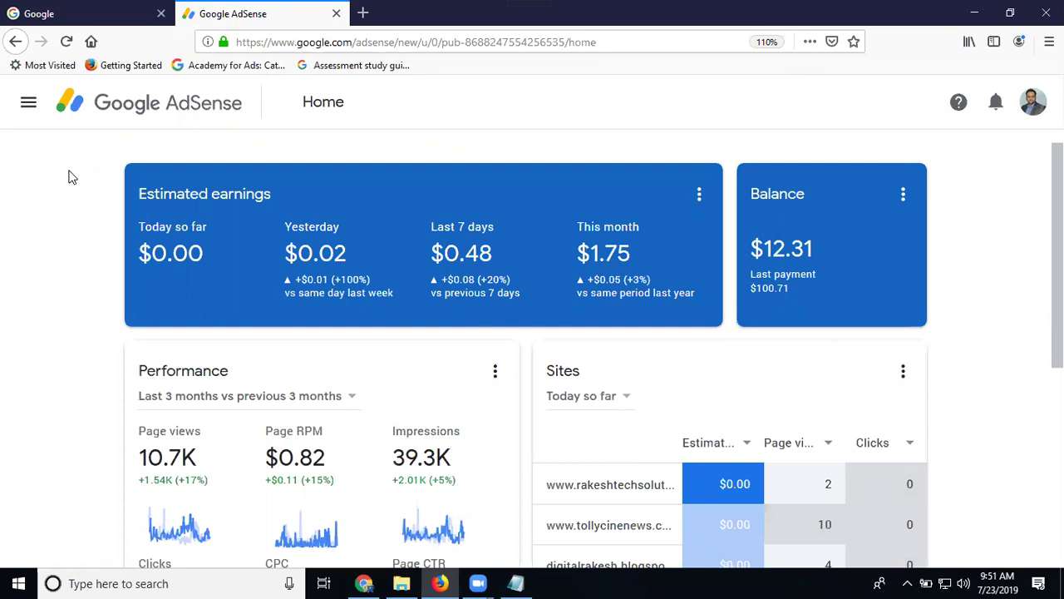
{"action": "left_click", "coordinate": [27, 116]}
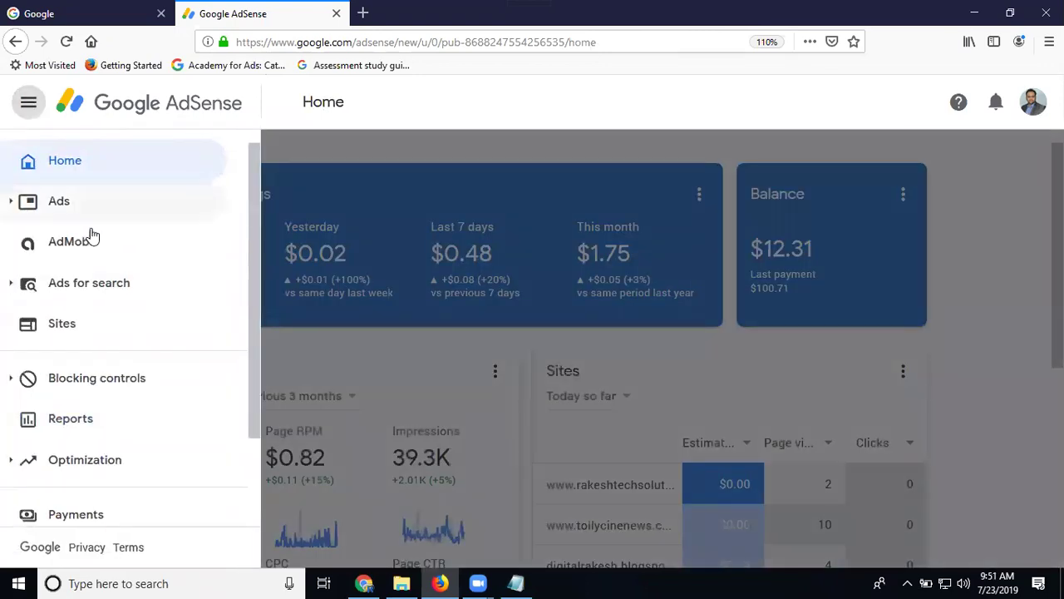
{"action": "left_click", "coordinate": [94, 212]}
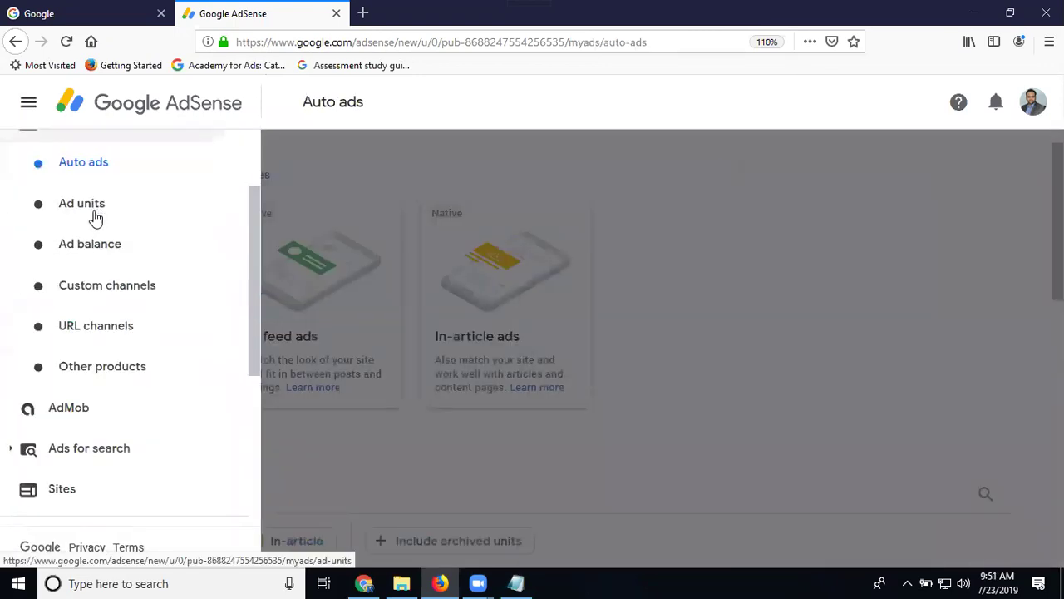
From Ad units, start a display ad and preview it in horizontal and vertical shapes
{"action": "left_click", "coordinate": [105, 213]}
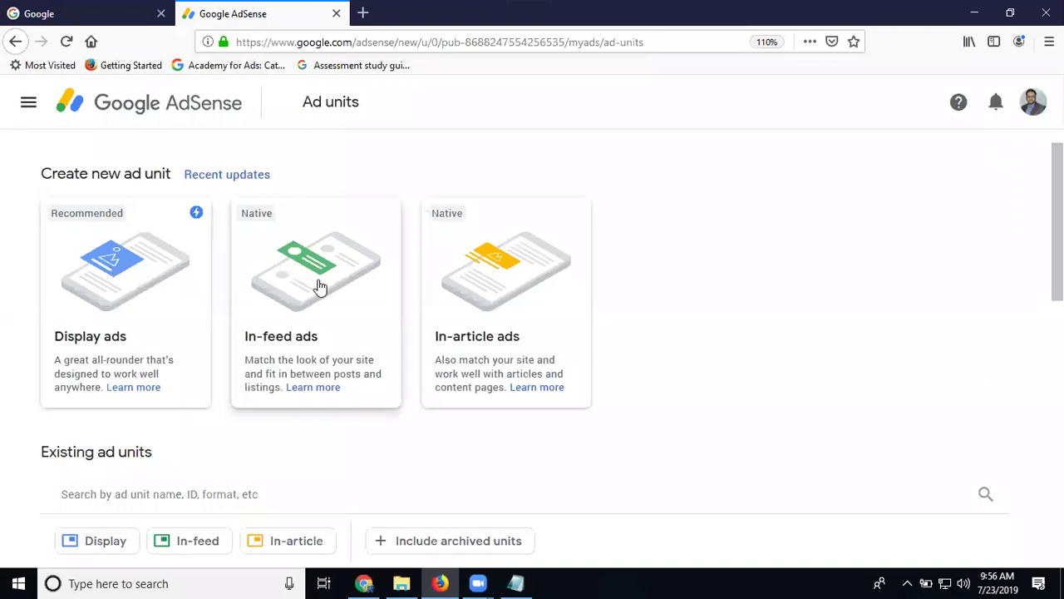
{"action": "left_click", "coordinate": [102, 297]}
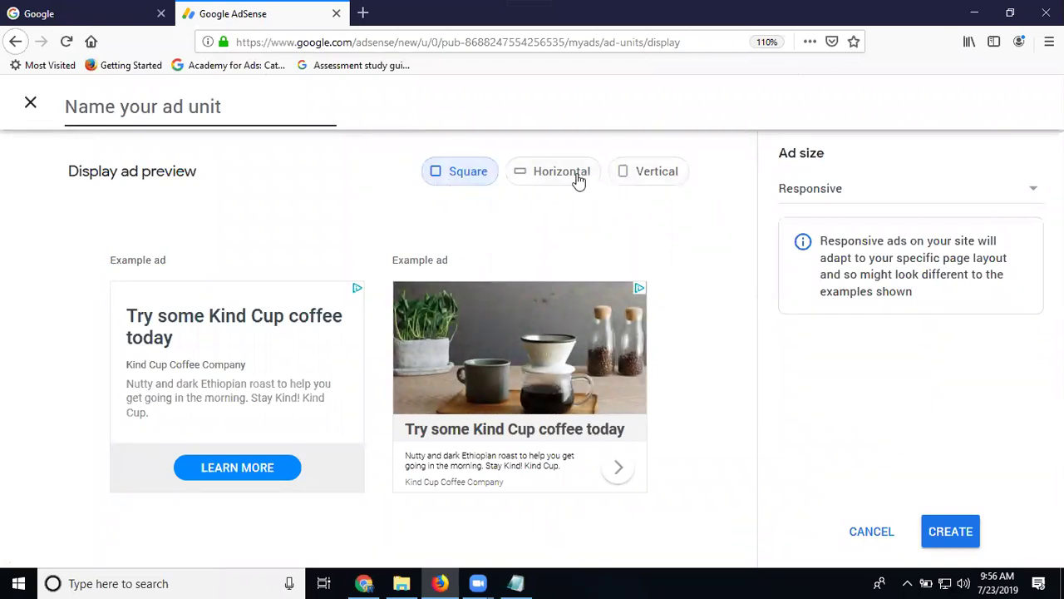
{"action": "left_click", "coordinate": [547, 182]}
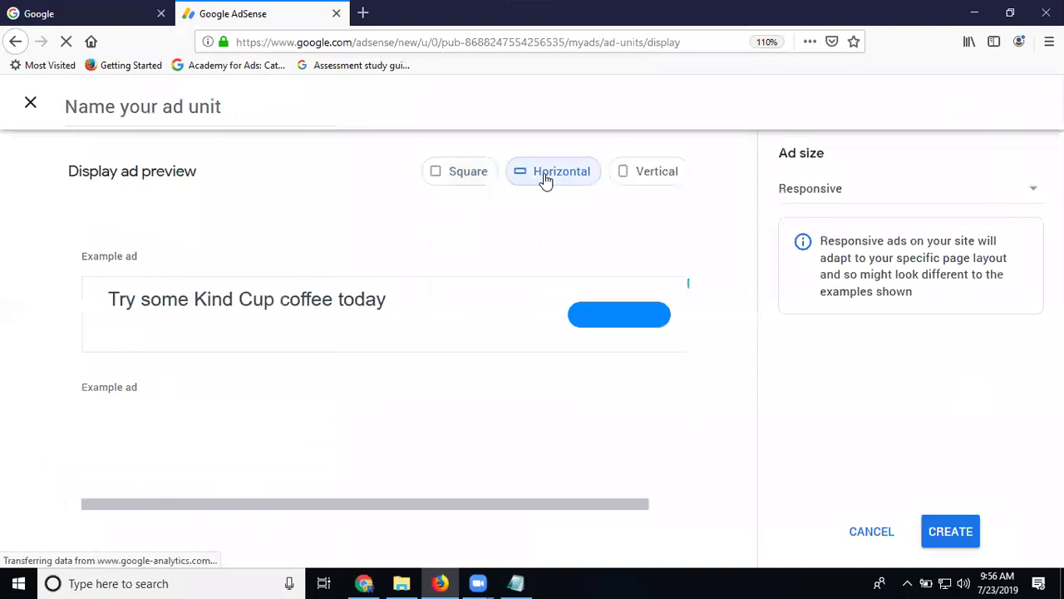
{"action": "left_click", "coordinate": [641, 180]}
Discard the display ad unsaved and start a new In-feed ad instead
{"action": "scroll", "coordinate": [456, 335], "scroll_direction": "down", "scroll_amount": 3}
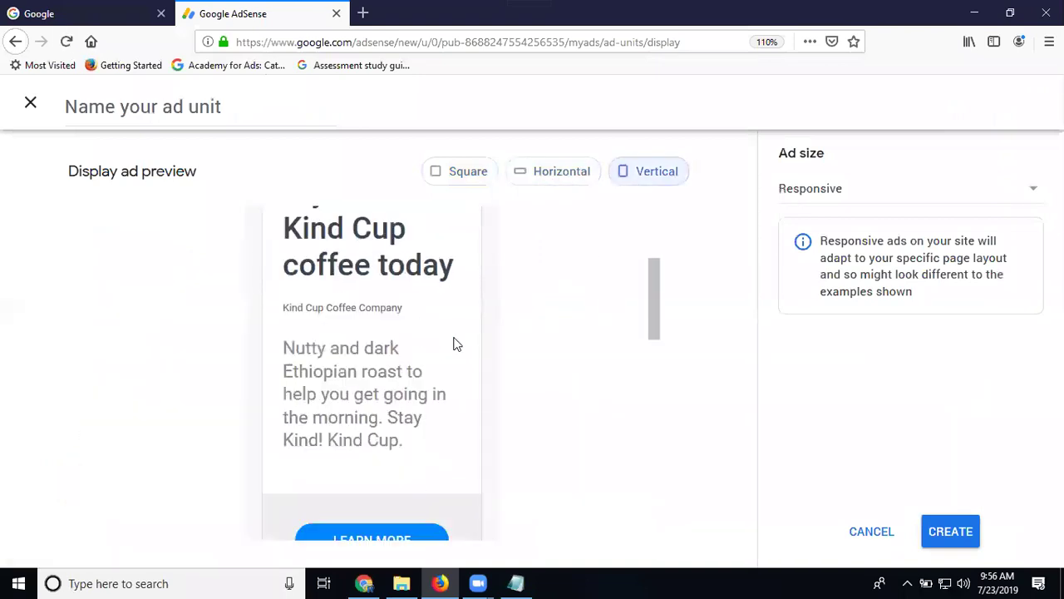
{"action": "left_click", "coordinate": [29, 105]}
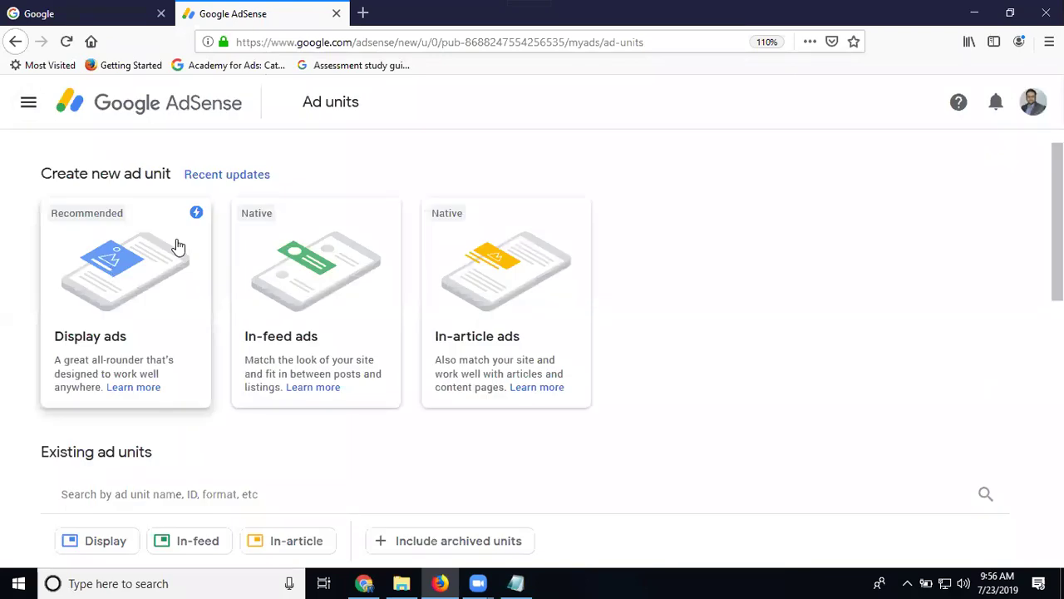
{"action": "left_click", "coordinate": [282, 331]}
Set the In-feed ad to manual styling and view the Image above template's feed examples
{"action": "left_click", "coordinate": [161, 464]}
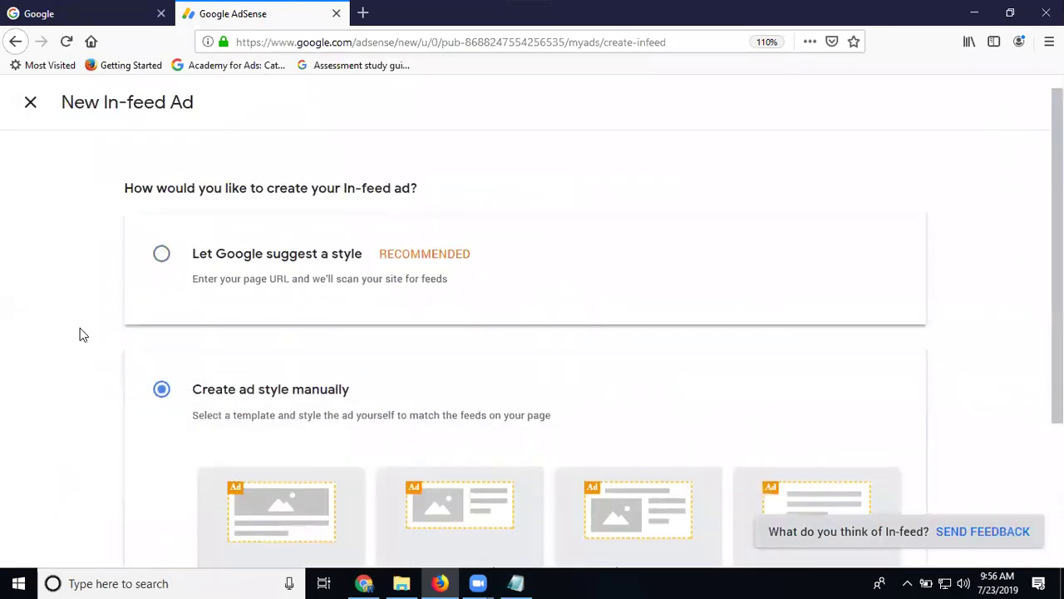
{"action": "scroll", "coordinate": [91, 331], "scroll_direction": "down", "scroll_amount": 3}
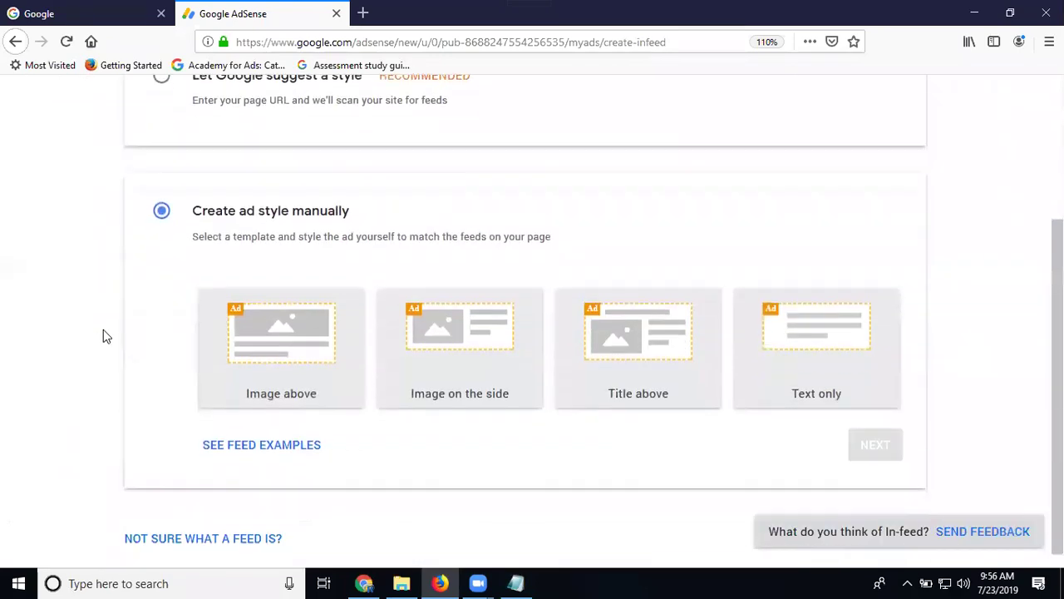
{"action": "left_click", "coordinate": [254, 384]}
{"action": "left_click", "coordinate": [249, 447]}
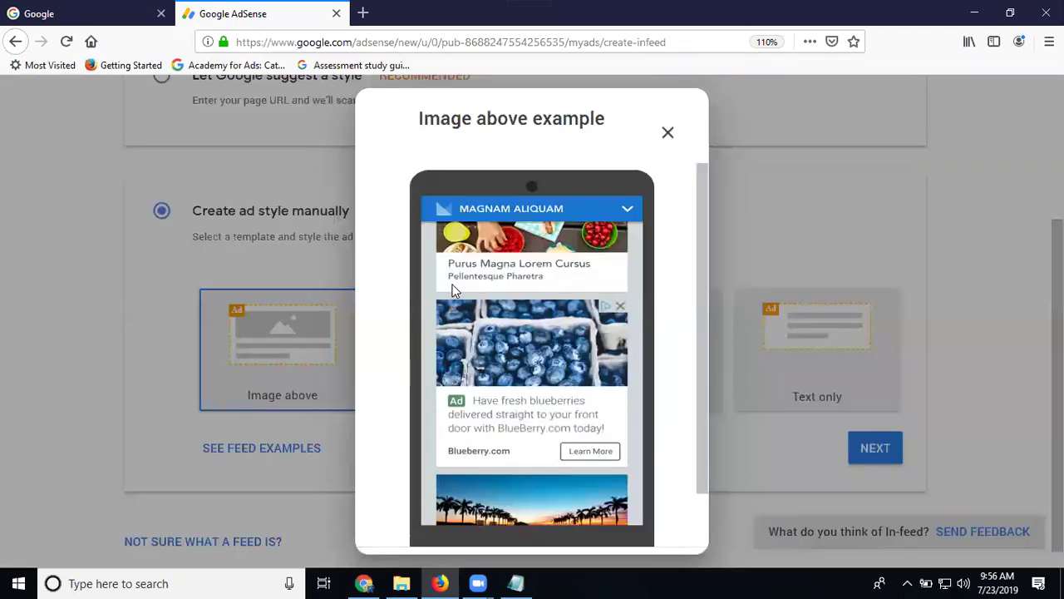
{"action": "left_click", "coordinate": [668, 134]}
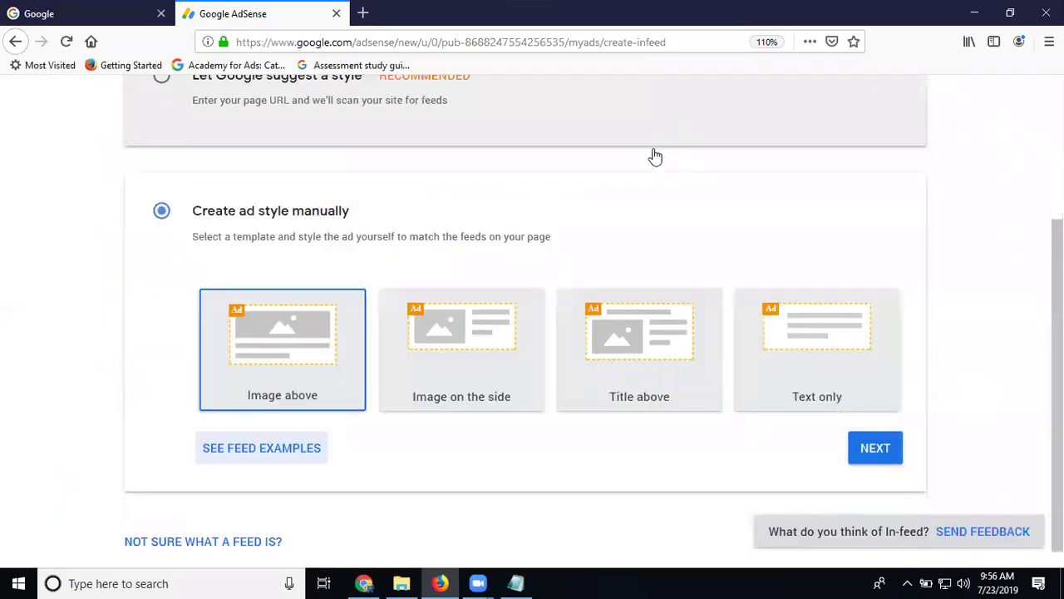
Compare feed examples of Image on the side and Title above, then settle on Text only
{"action": "left_click", "coordinate": [490, 351]}
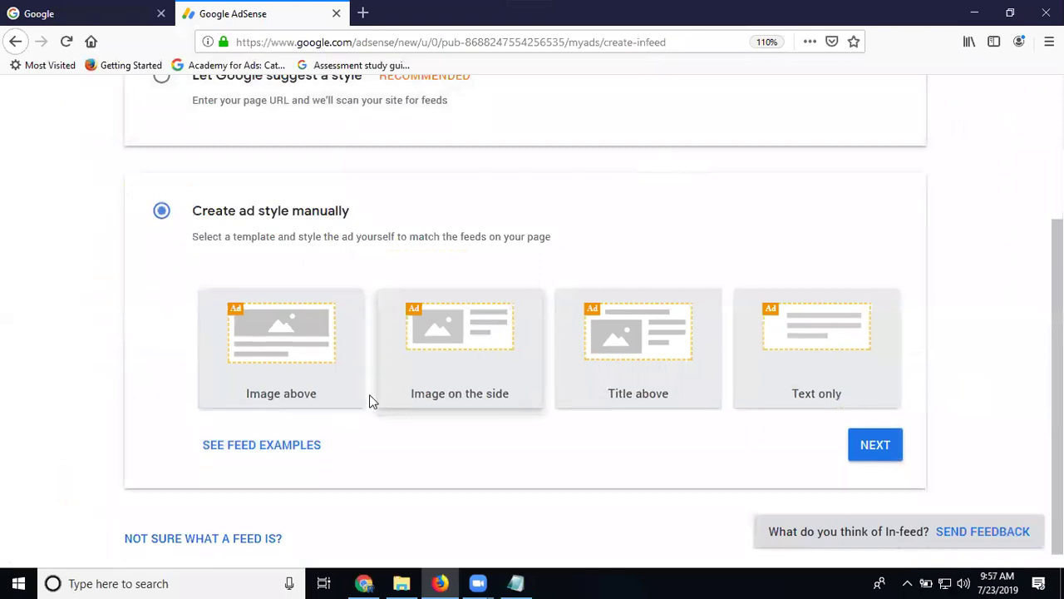
{"action": "left_click", "coordinate": [292, 447]}
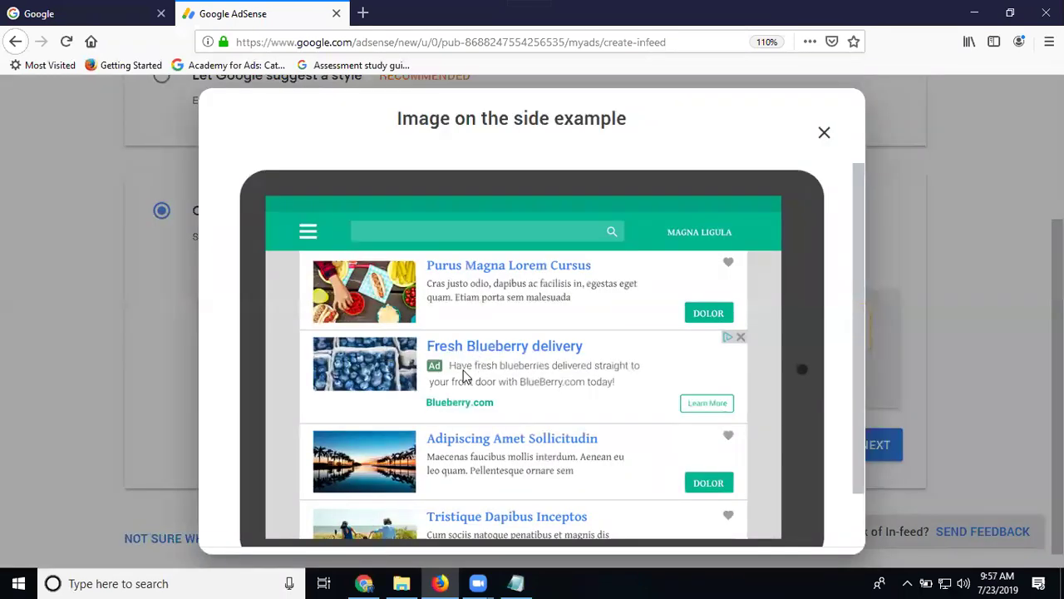
{"action": "left_click", "coordinate": [824, 133]}
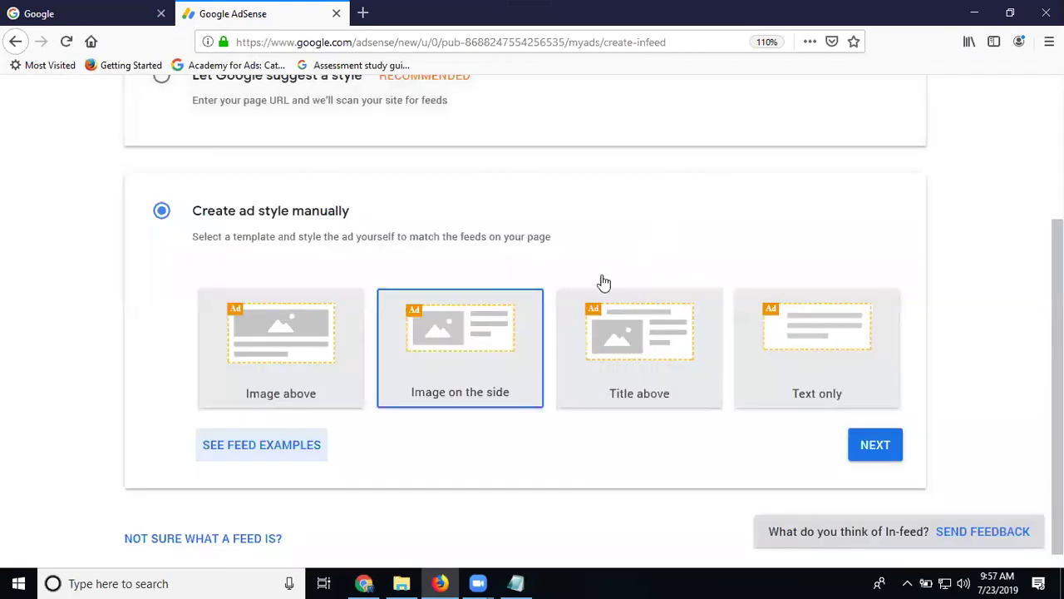
{"action": "left_click", "coordinate": [620, 332]}
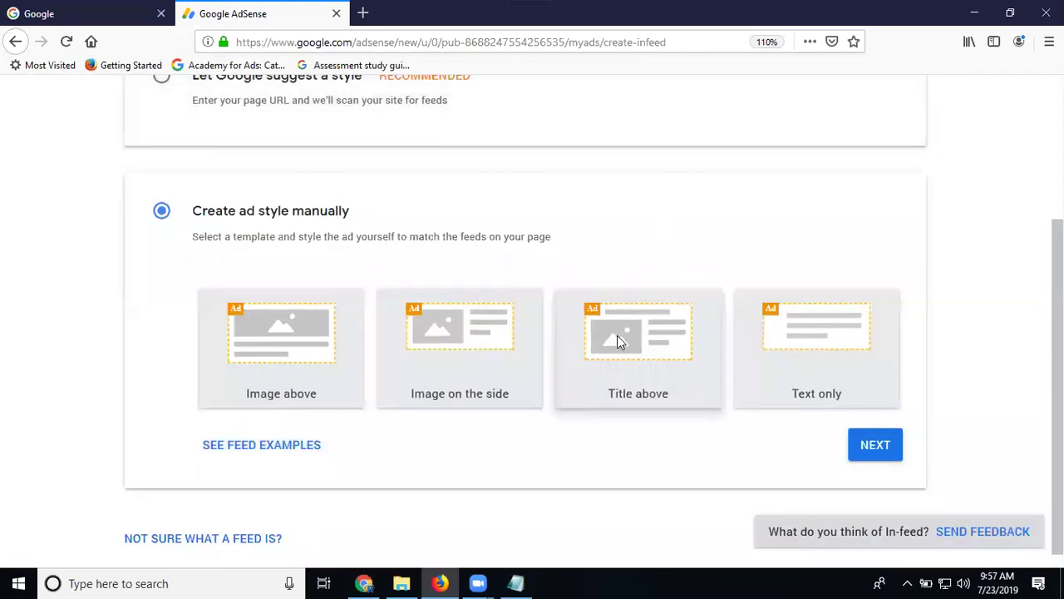
{"action": "left_click", "coordinate": [298, 449]}
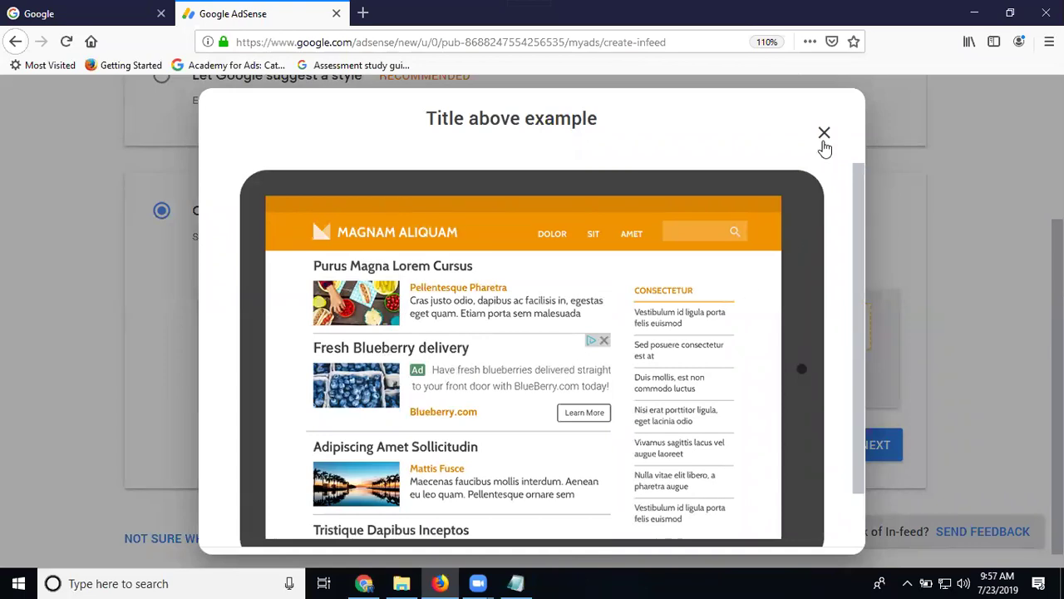
{"action": "left_click", "coordinate": [824, 133]}
{"action": "left_click", "coordinate": [774, 359]}
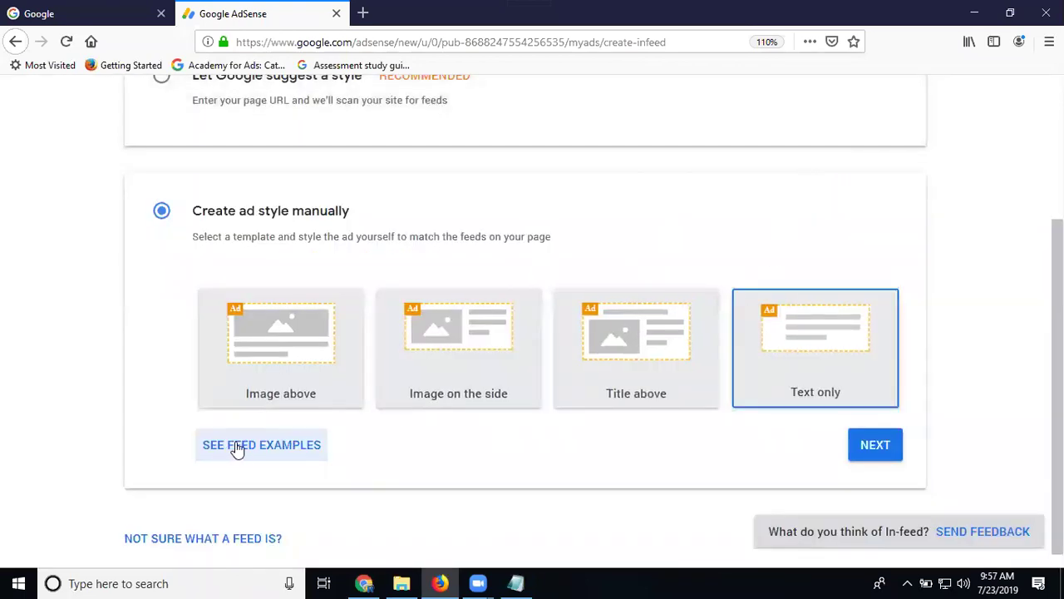
{"action": "left_click", "coordinate": [238, 447]}
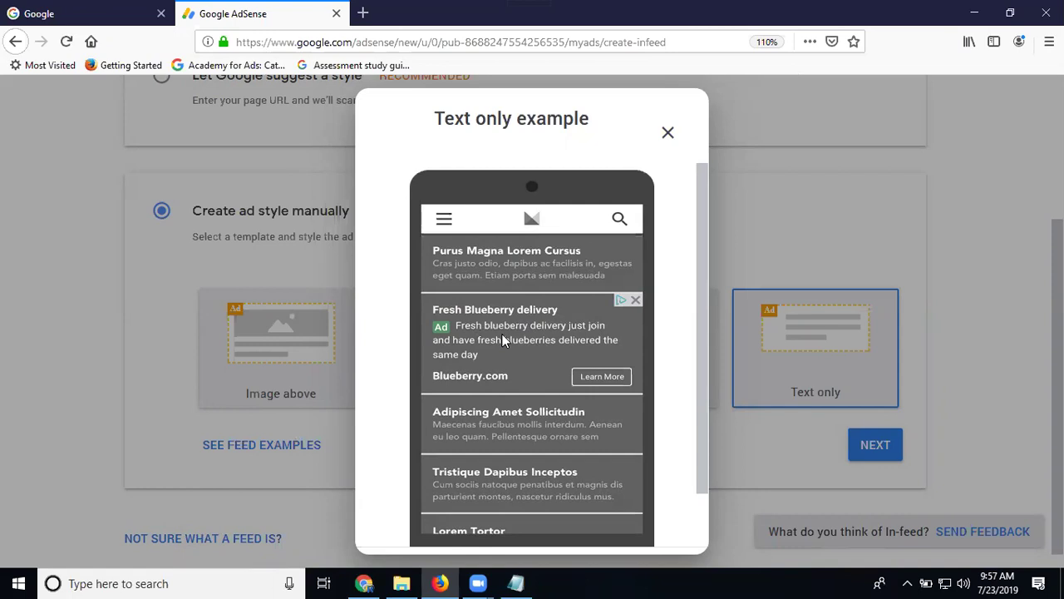
Review the ads across the live blog in Chrome, then return to the AdSense Text only example
{"action": "mouse_move", "coordinate": [378, 583]}
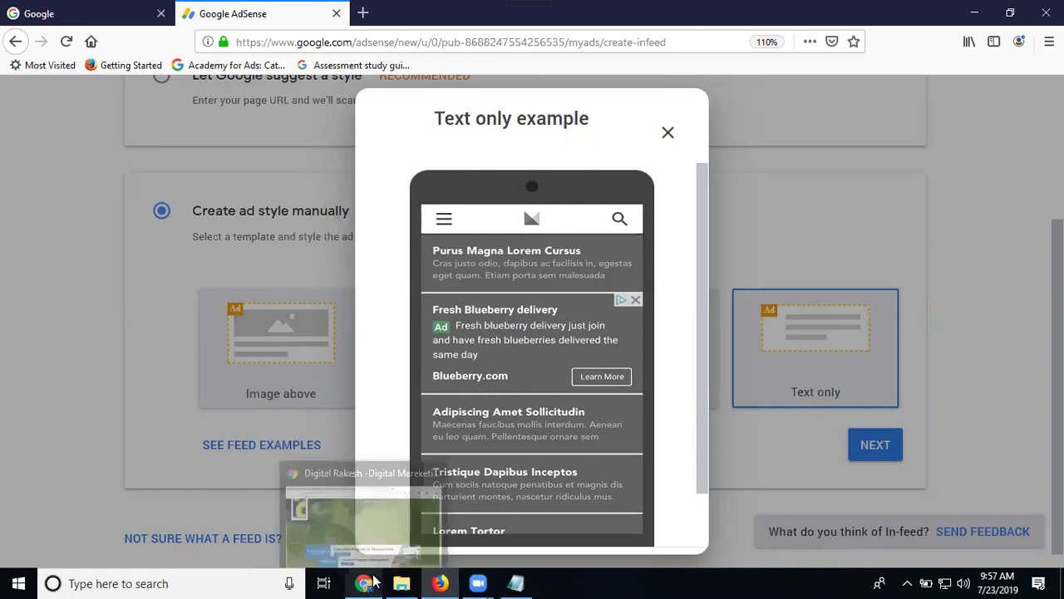
{"action": "left_click", "coordinate": [371, 509]}
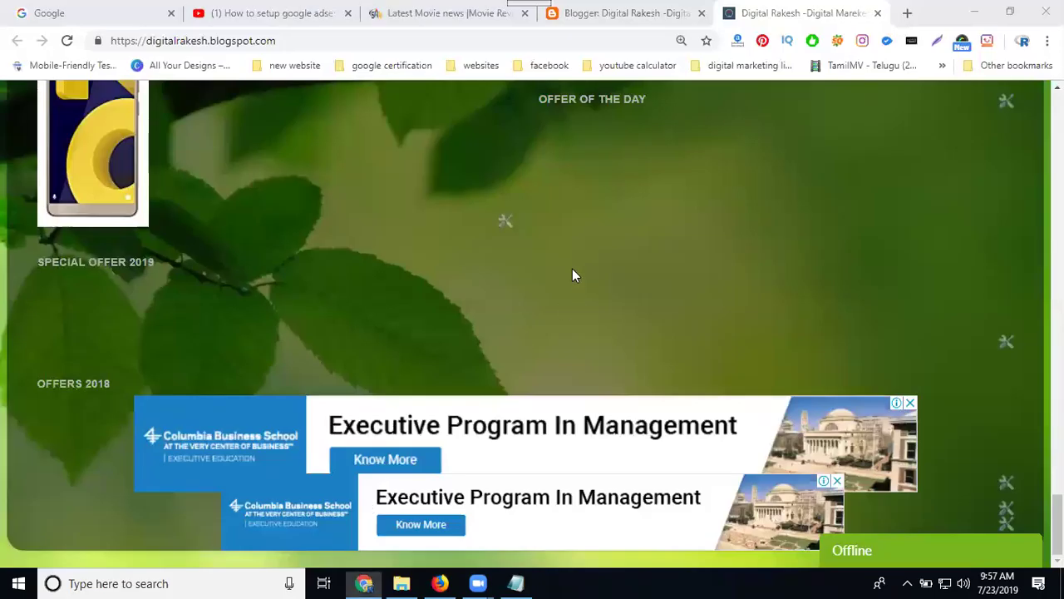
{"action": "scroll", "coordinate": [572, 269], "scroll_direction": "up", "scroll_amount": 10}
{"action": "scroll", "coordinate": [572, 269], "scroll_direction": "up", "scroll_amount": 10}
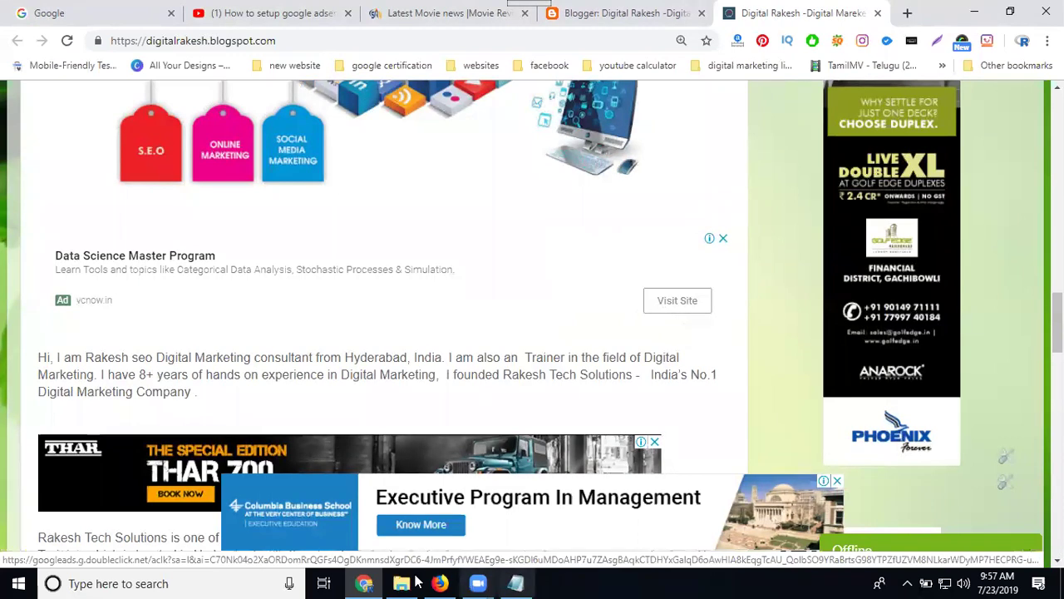
{"action": "left_click", "coordinate": [440, 583]}
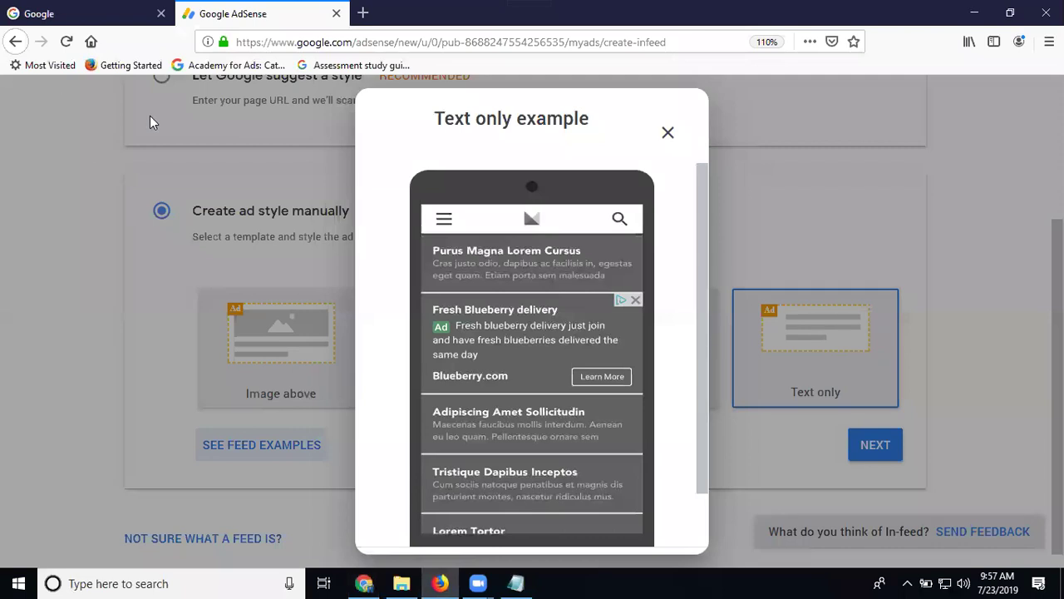
Discard the In-feed ad and review a new In-article ad's Roboto Light, Google-optimized style options
{"action": "left_click", "coordinate": [668, 133]}
{"action": "scroll", "coordinate": [406, 171], "scroll_direction": "up", "scroll_amount": 3}
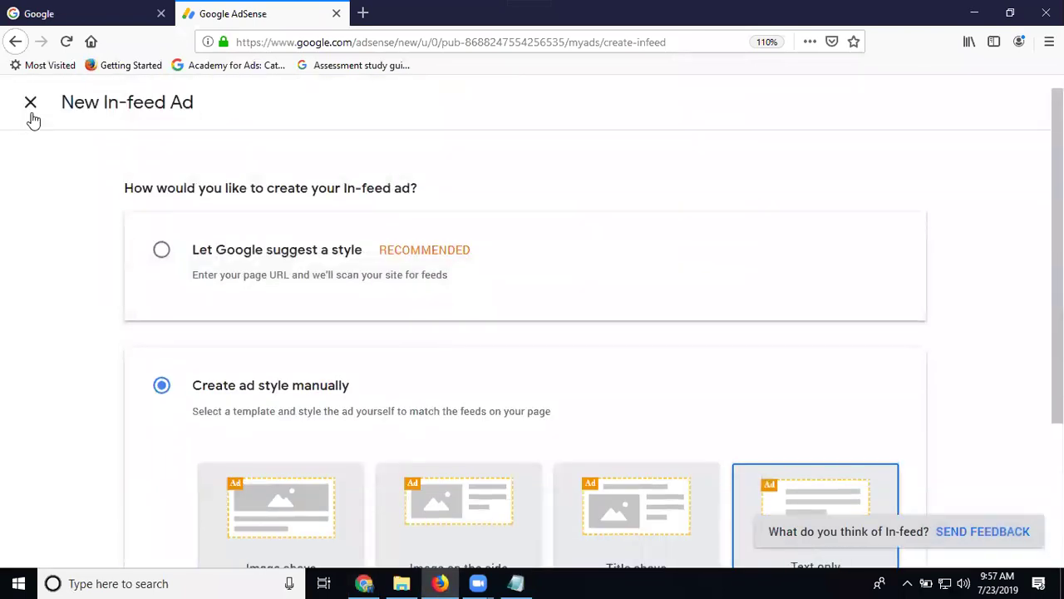
{"action": "left_click", "coordinate": [29, 103]}
{"action": "left_click", "coordinate": [500, 289]}
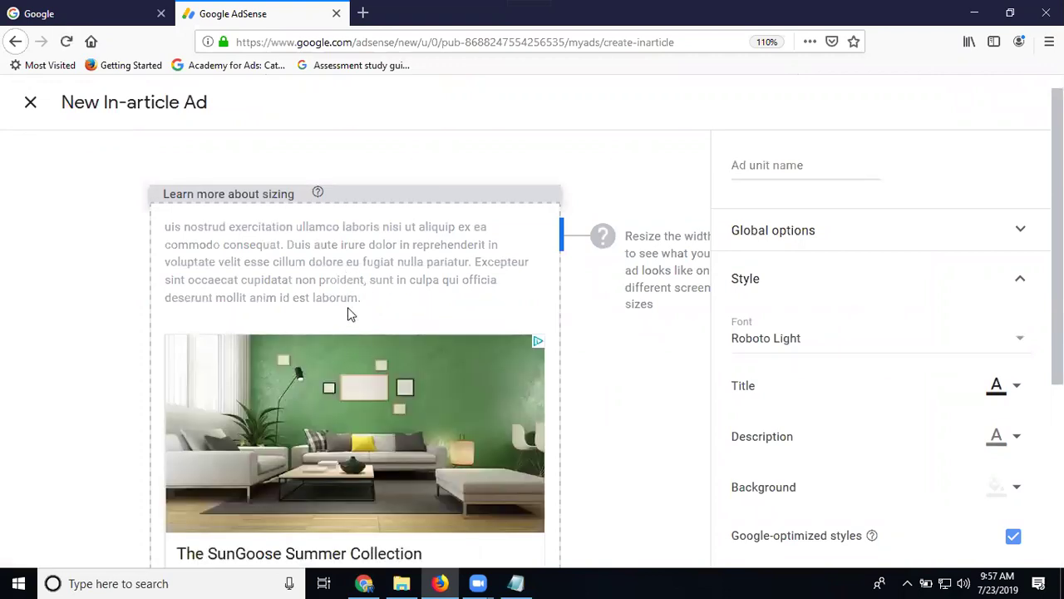
{"action": "scroll", "coordinate": [351, 311], "scroll_direction": "down", "scroll_amount": 2}
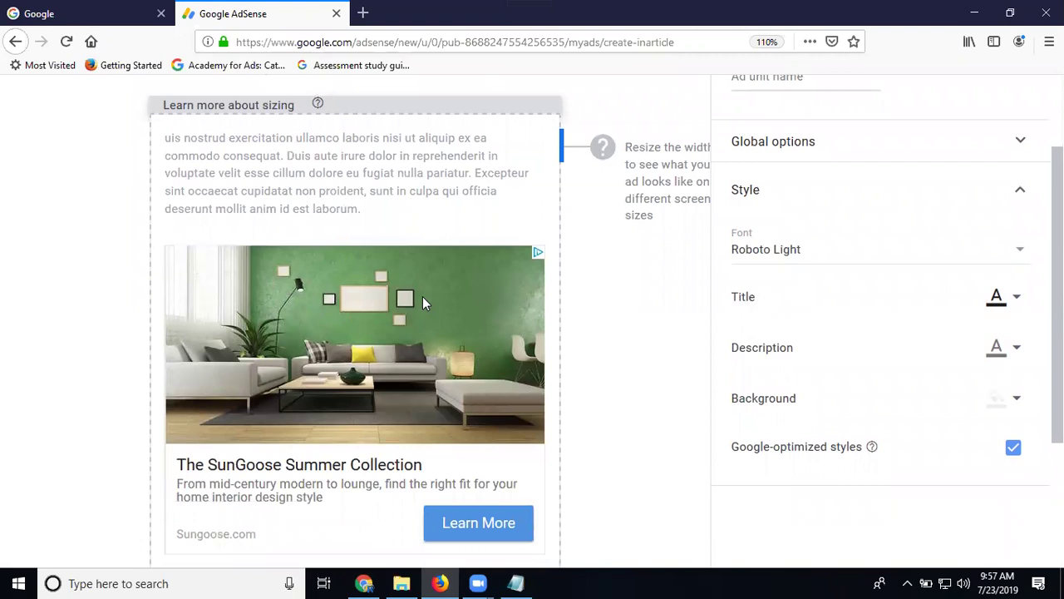
{"action": "scroll", "coordinate": [423, 296], "scroll_direction": "down", "scroll_amount": 4}
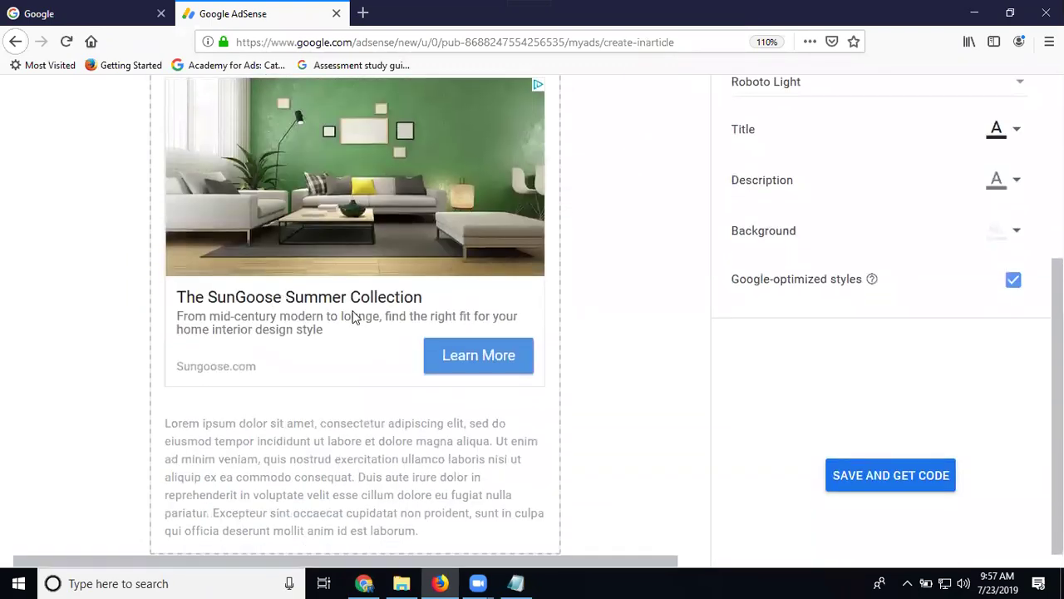